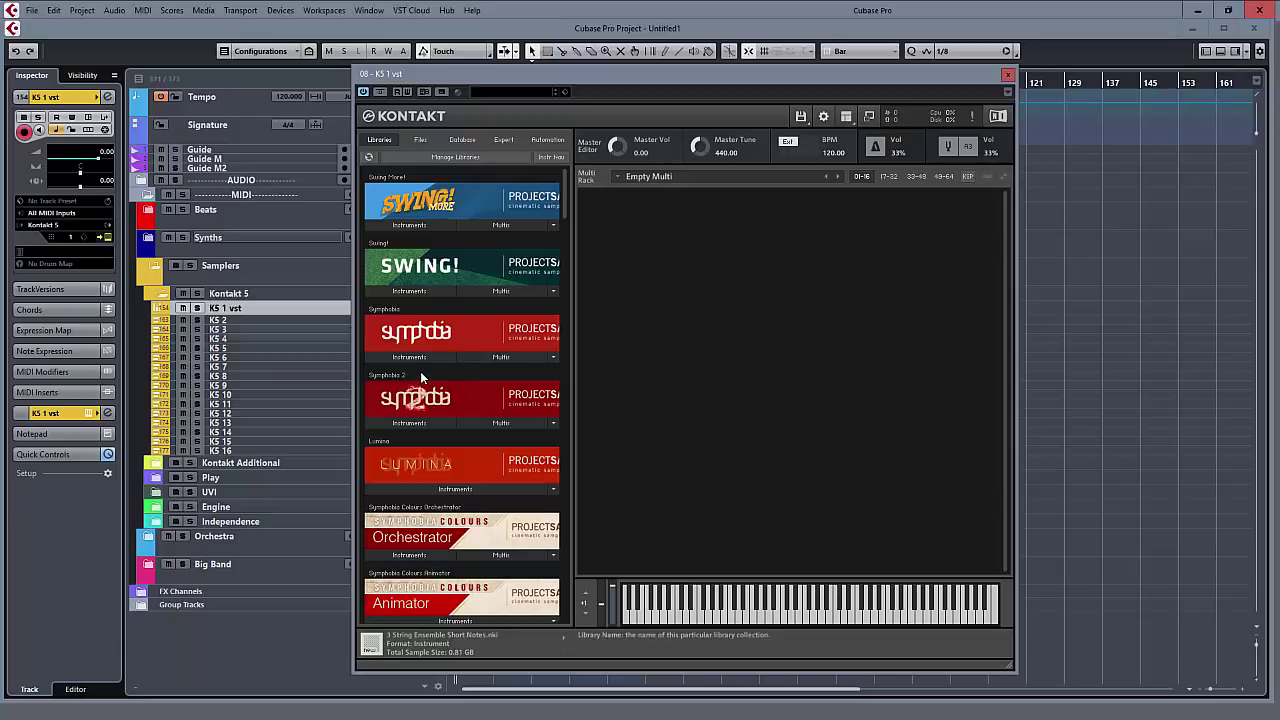
# Load 10 String Ensemble Sul Tasto (ensemble) from the Symphobia instruments and set its articulations to switch mode
pyautogui.click(426, 358)
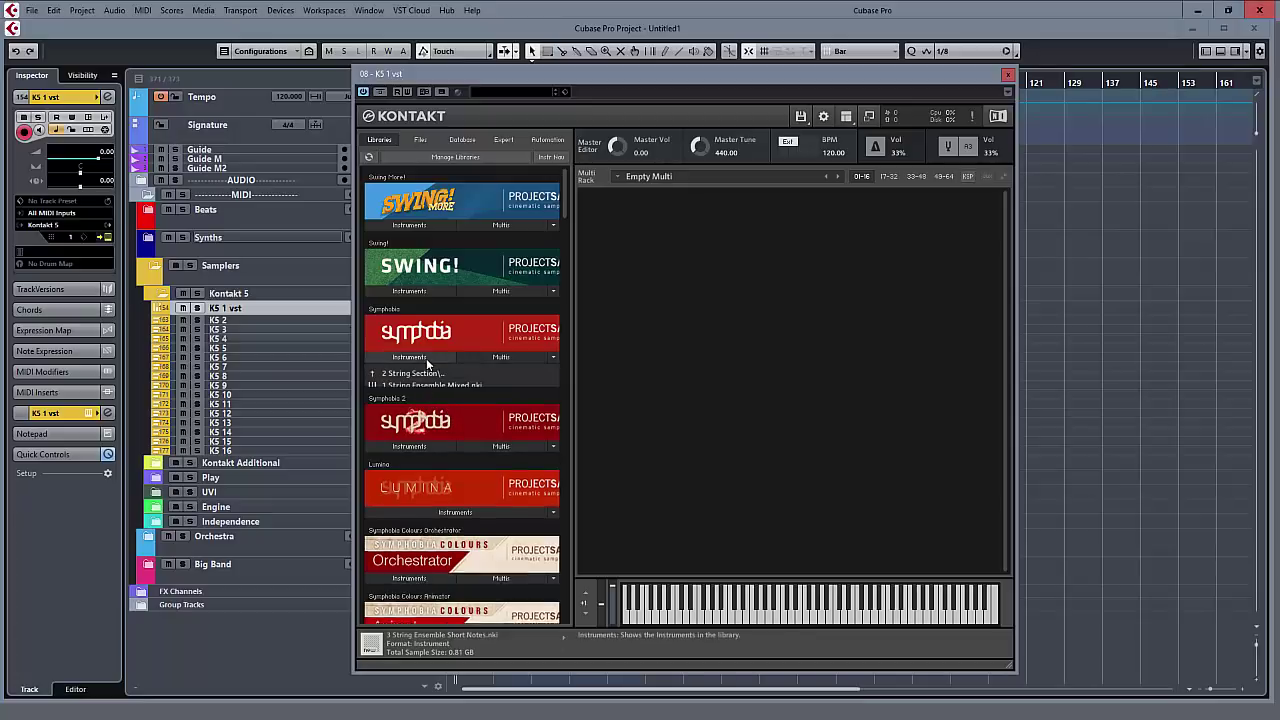
pyautogui.doubleClick(463, 400)
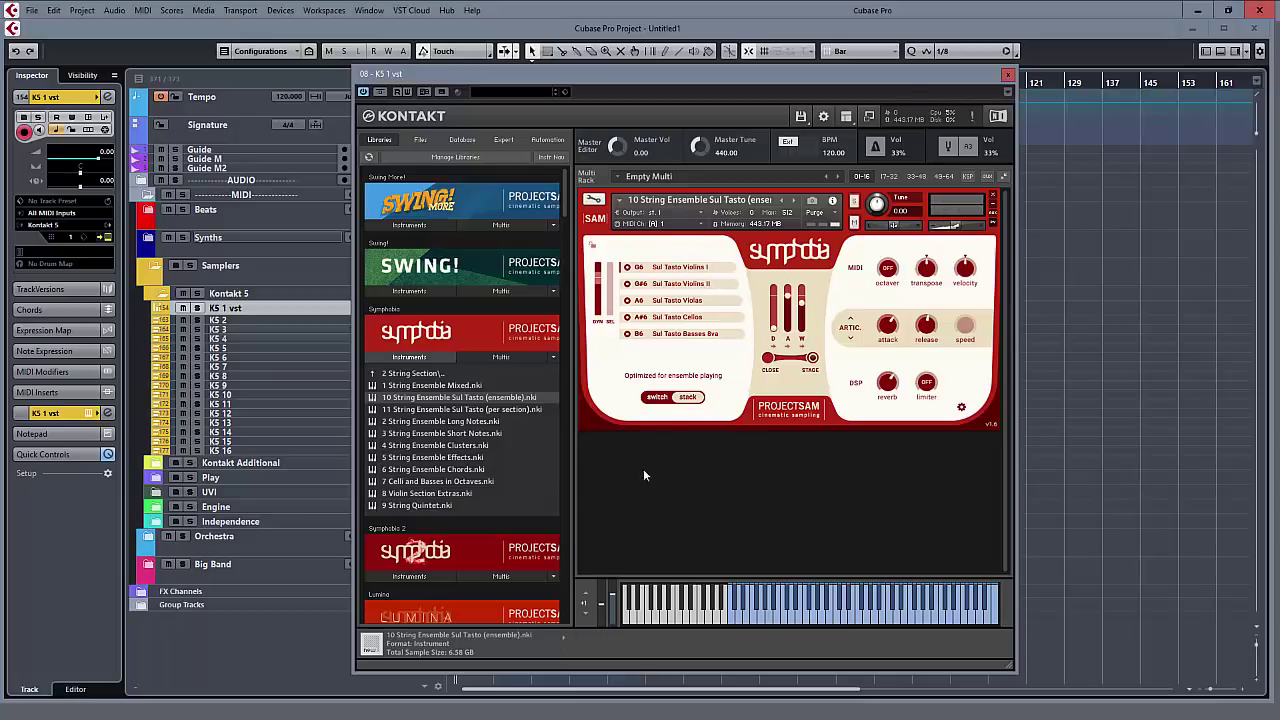
pyautogui.click(660, 400)
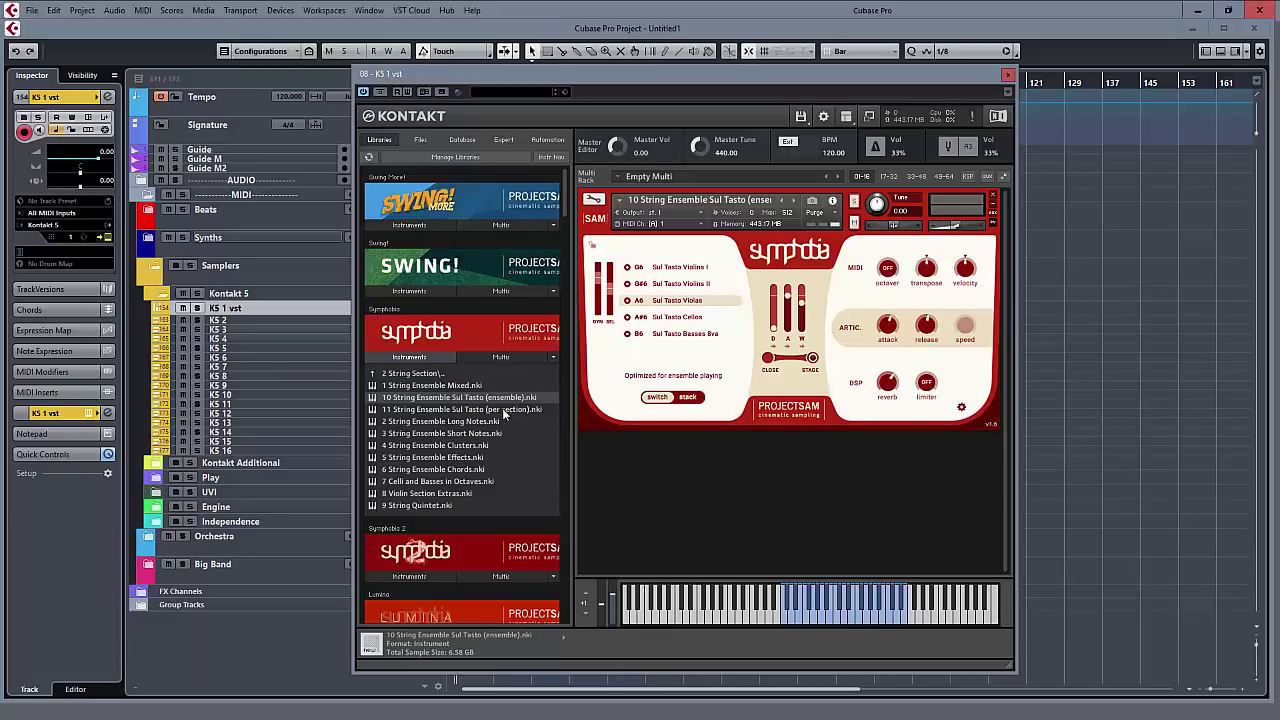
# Replace the loaded instrument with 11 String Ensemble Sul Tasto (per section), and swap 10 String Ensemble Sul Tasto (ensemble) back in
pyautogui.moveTo(505, 410); pyautogui.dragTo(766, 322)
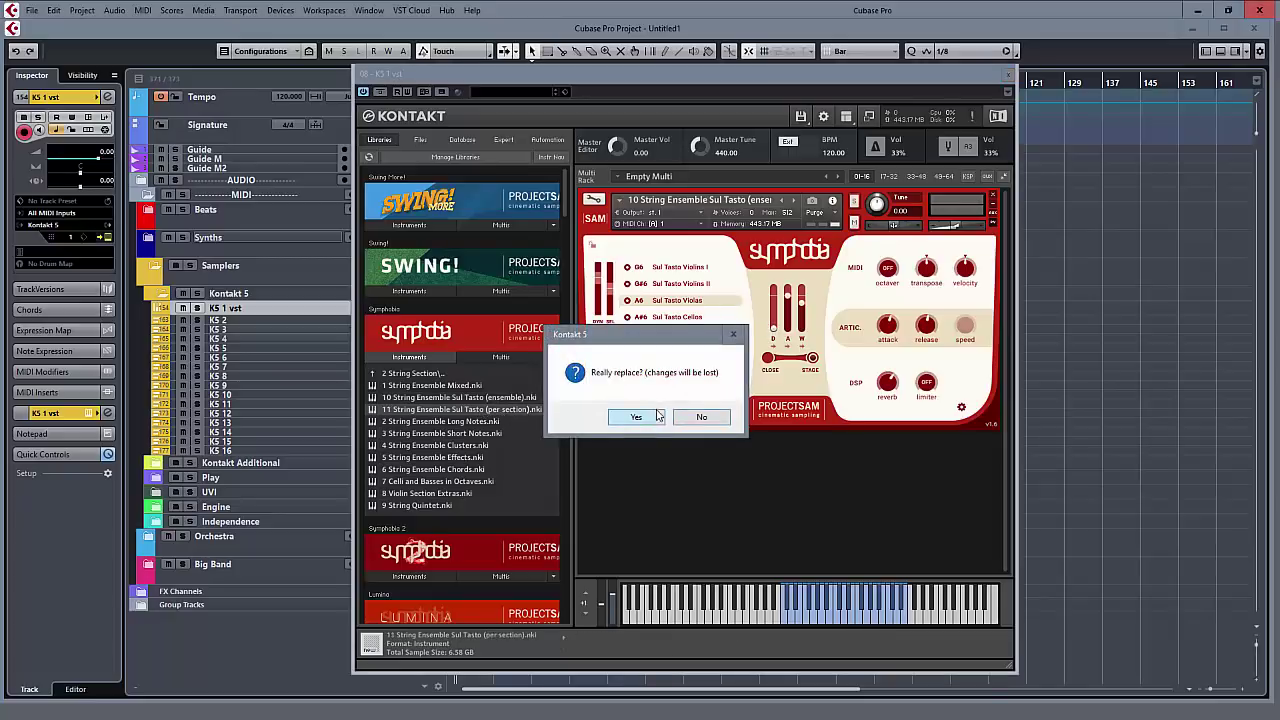
pyautogui.click(640, 418)
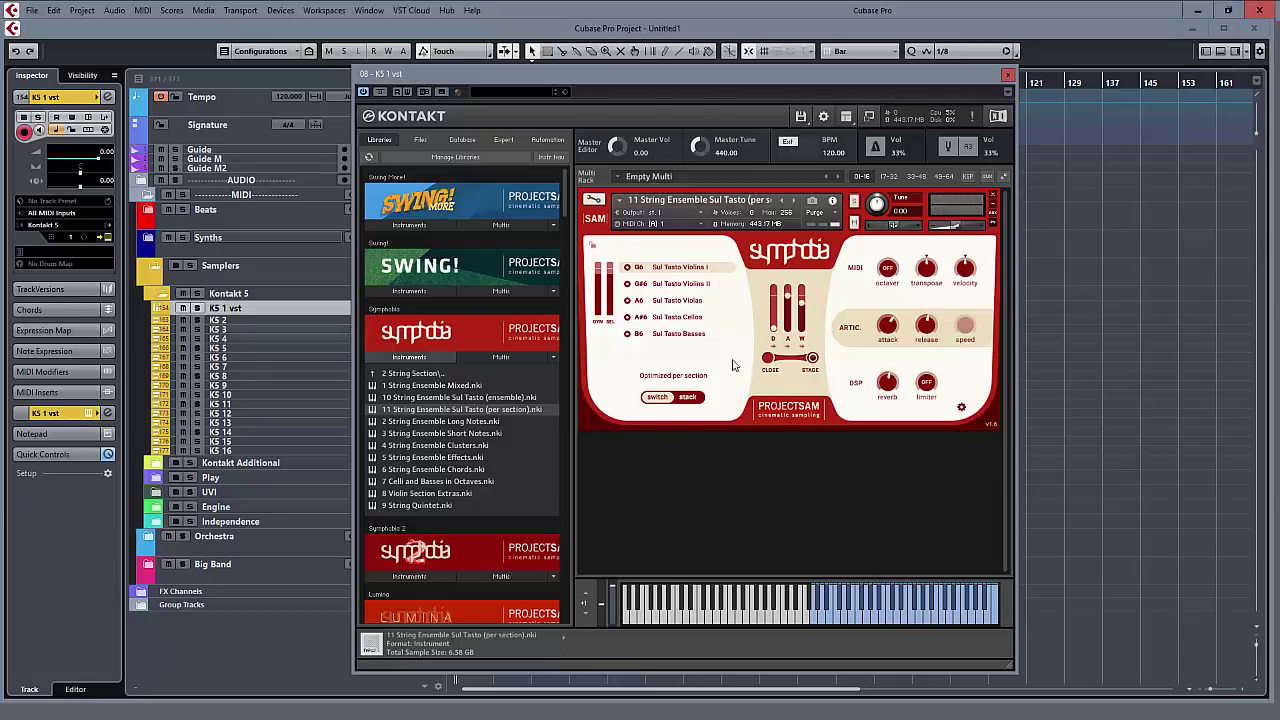
pyautogui.click(505, 398)
pyautogui.moveTo(505, 400); pyautogui.dragTo(733, 320)
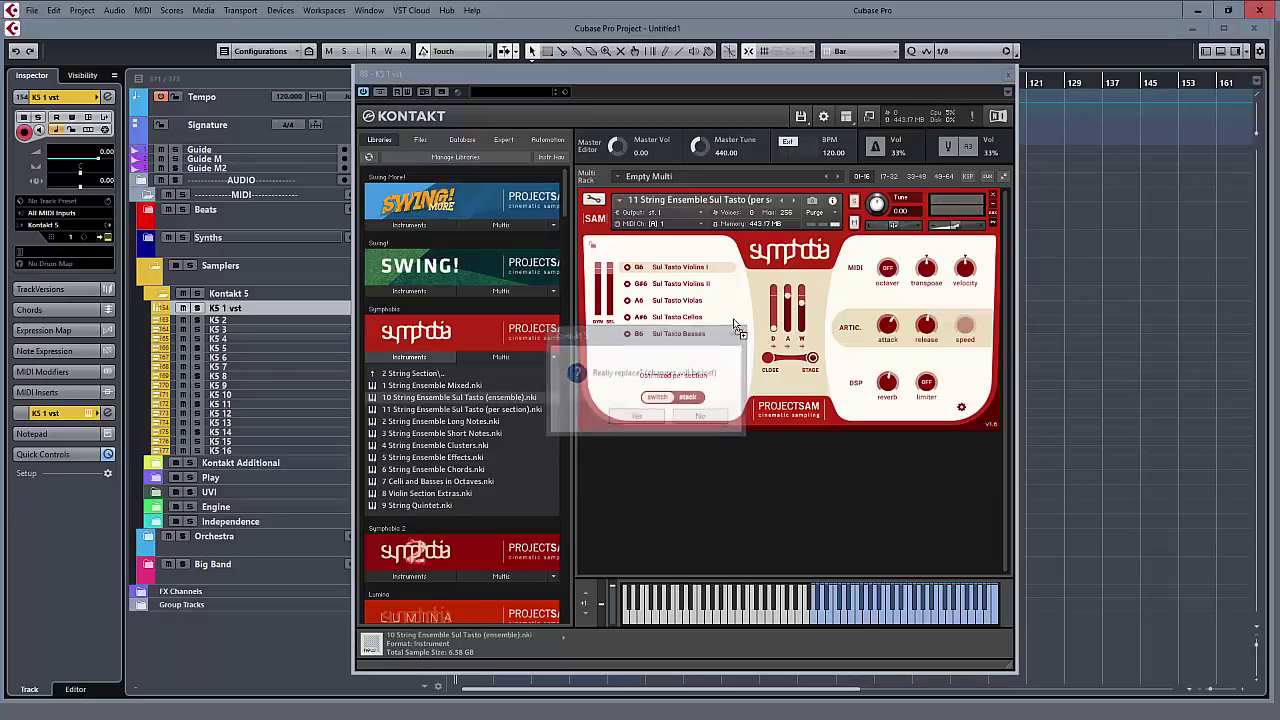
pyautogui.click(654, 420)
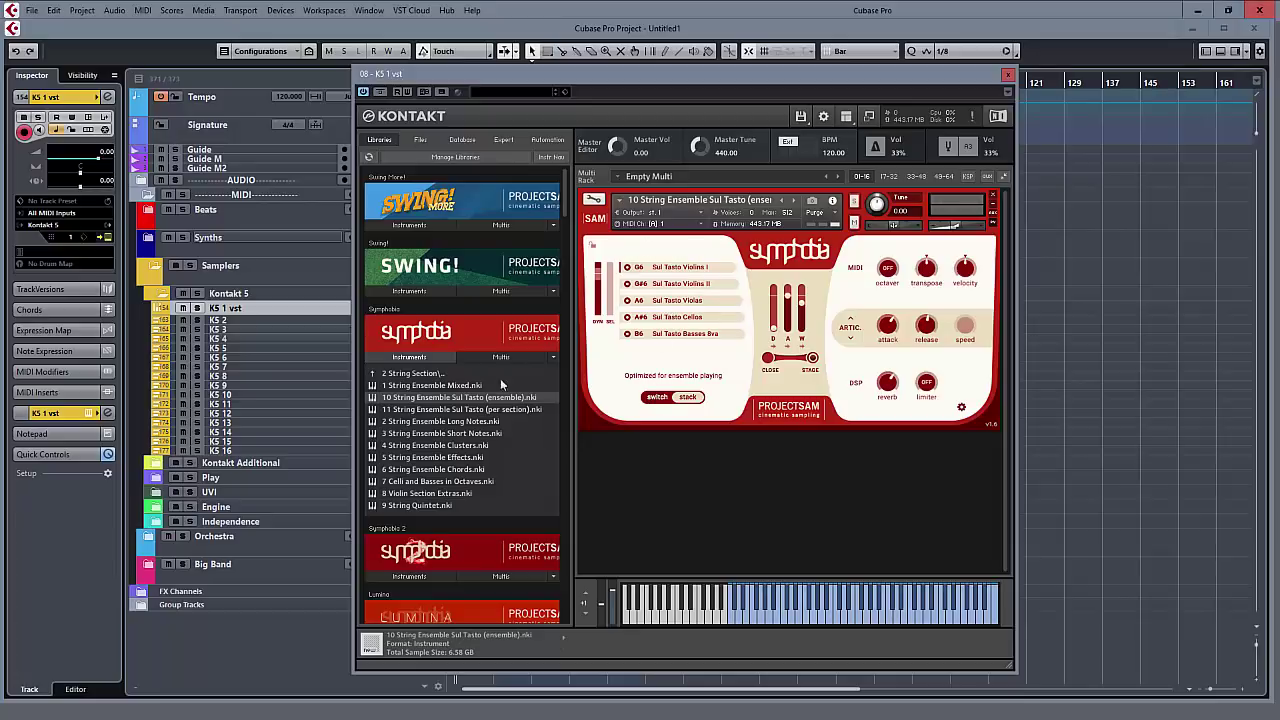
# Collapse the Symphobia instrument list and remove the Sul Tasto instrument from the rack without saving its changes
pyautogui.click(445, 358)
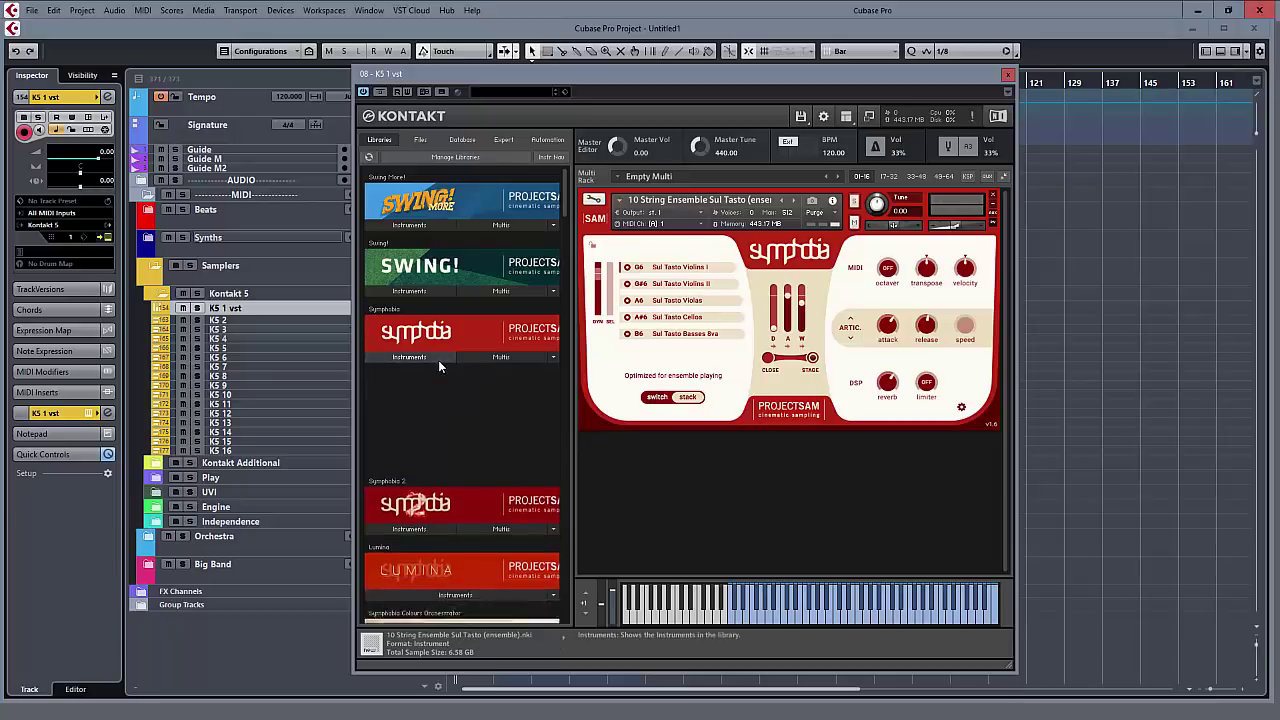
pyautogui.click(993, 197)
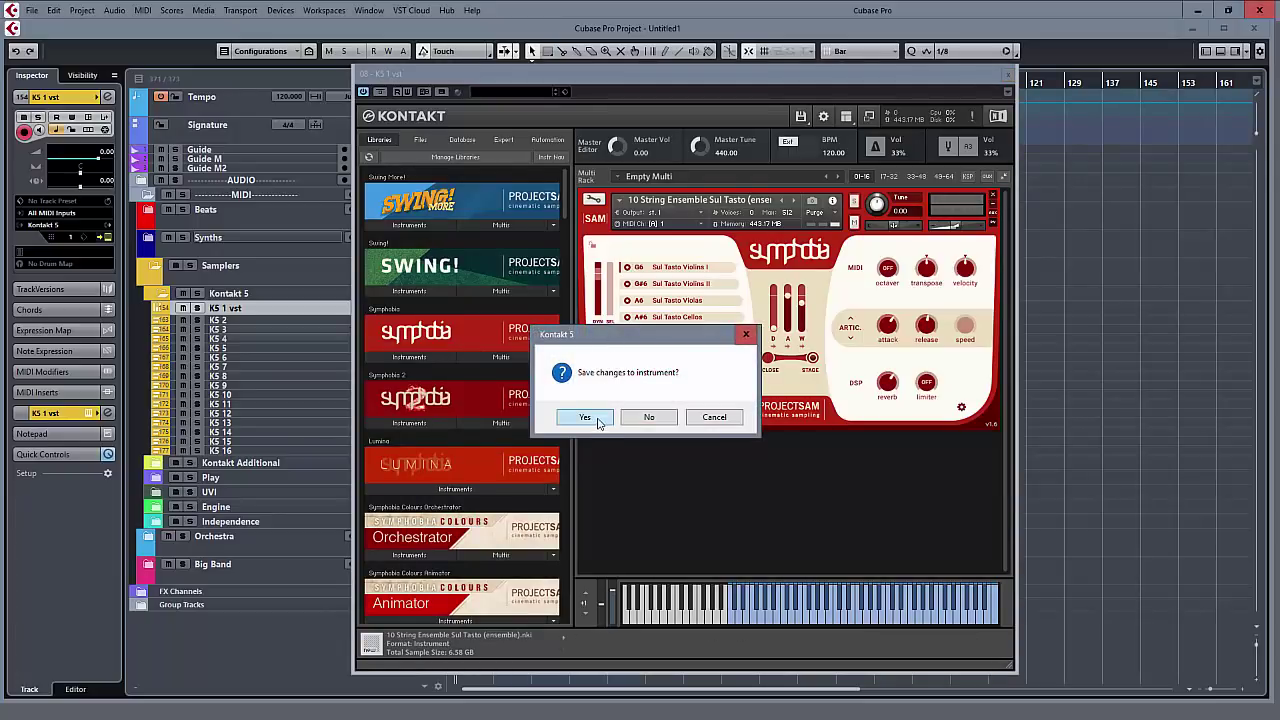
pyautogui.click(642, 419)
# Load 12 Ghostly Strings - Undead Trills from the 2 Individual Sections folder of the Symphobia 2 instruments
pyautogui.click(433, 423)
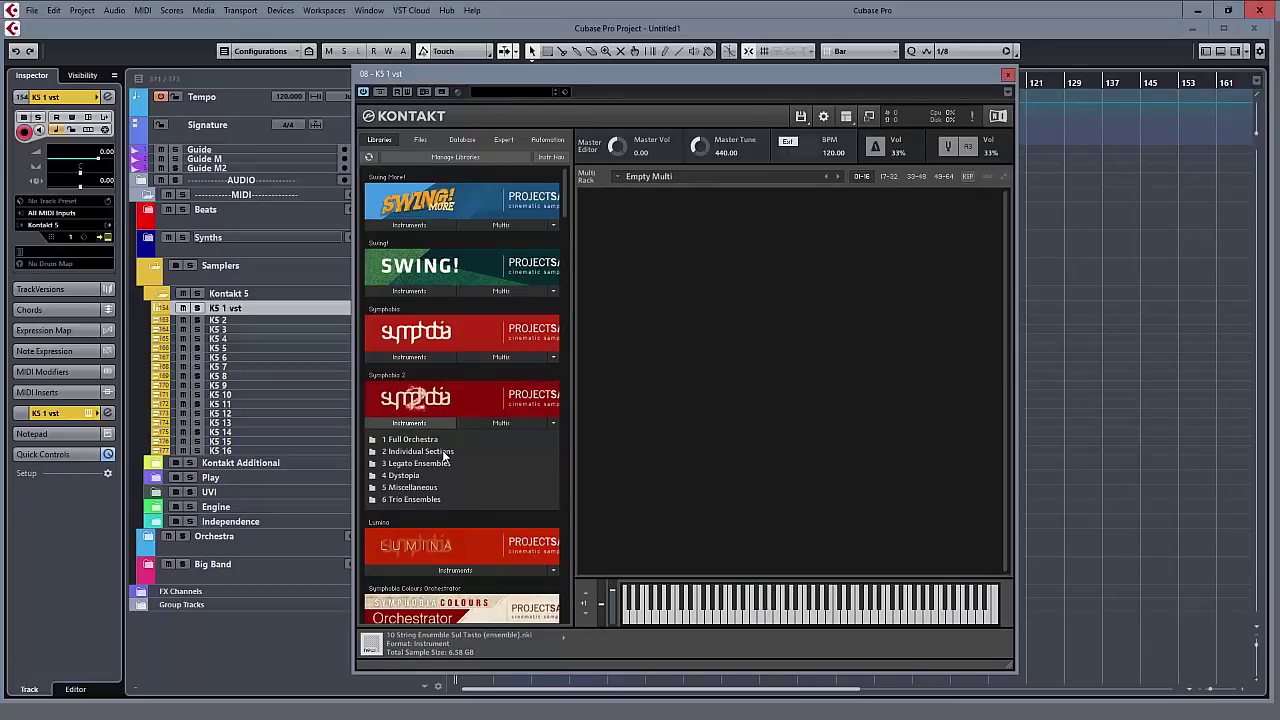
pyautogui.doubleClick(445, 452)
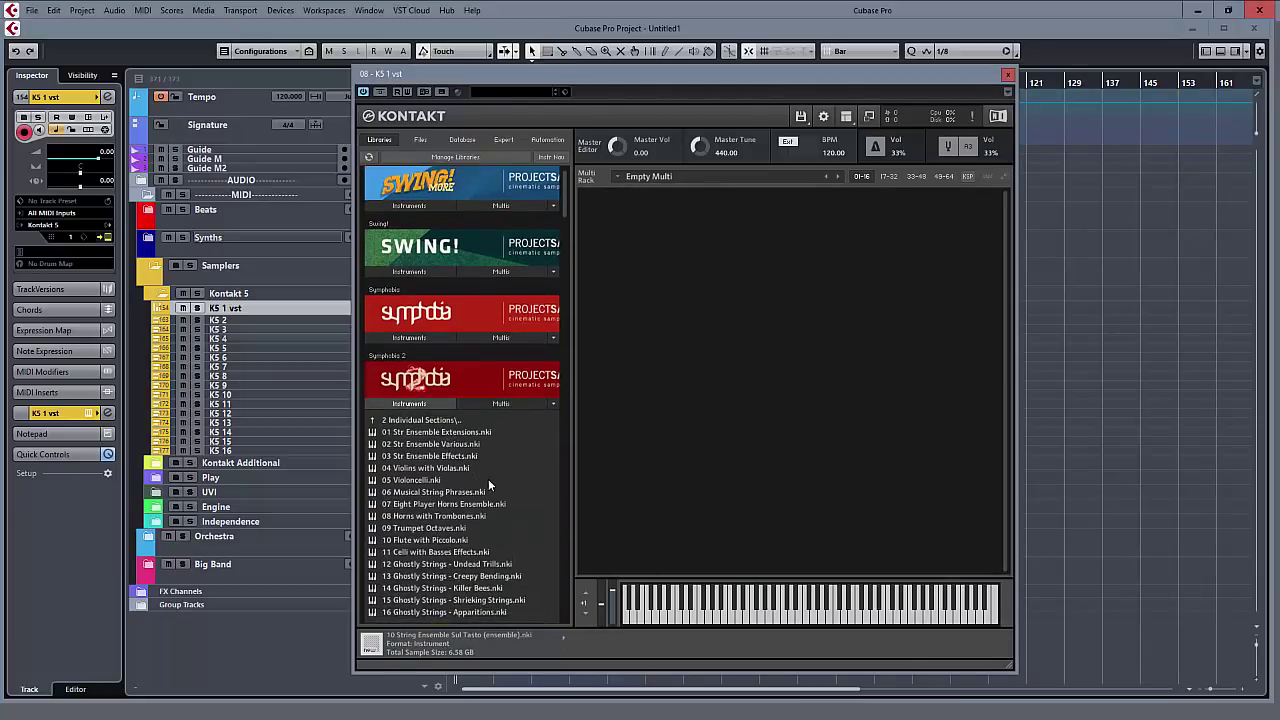
pyautogui.scroll(-1, 487, 479)
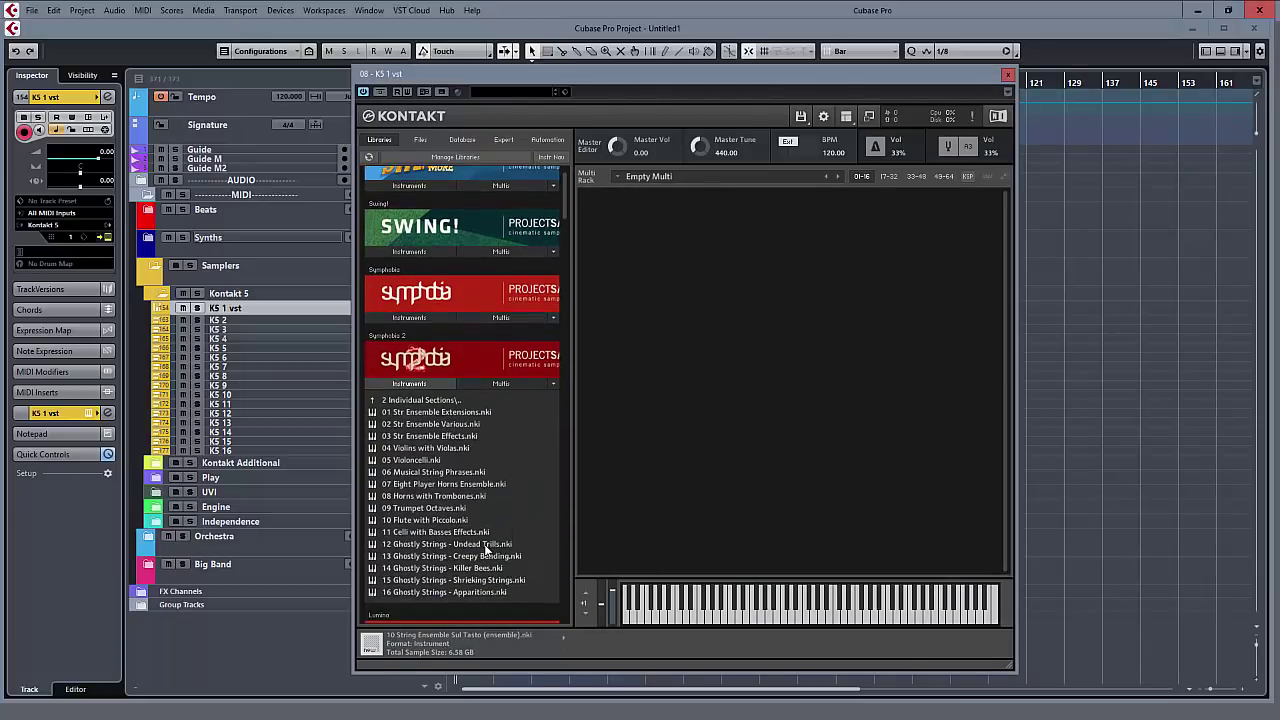
pyautogui.doubleClick(447, 546)
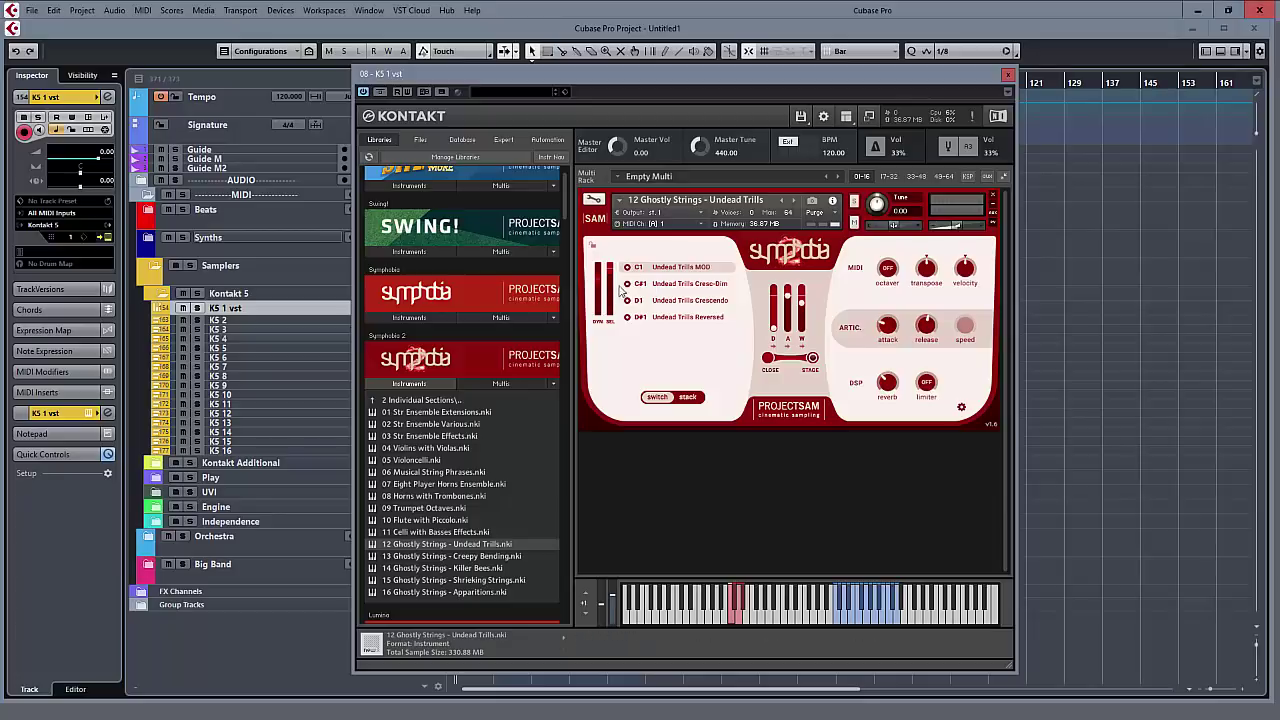
# Switch through the Undead Trills Cresc-Dim, Crescendo and Reversed articulations to audition them
pyautogui.click(717, 288)
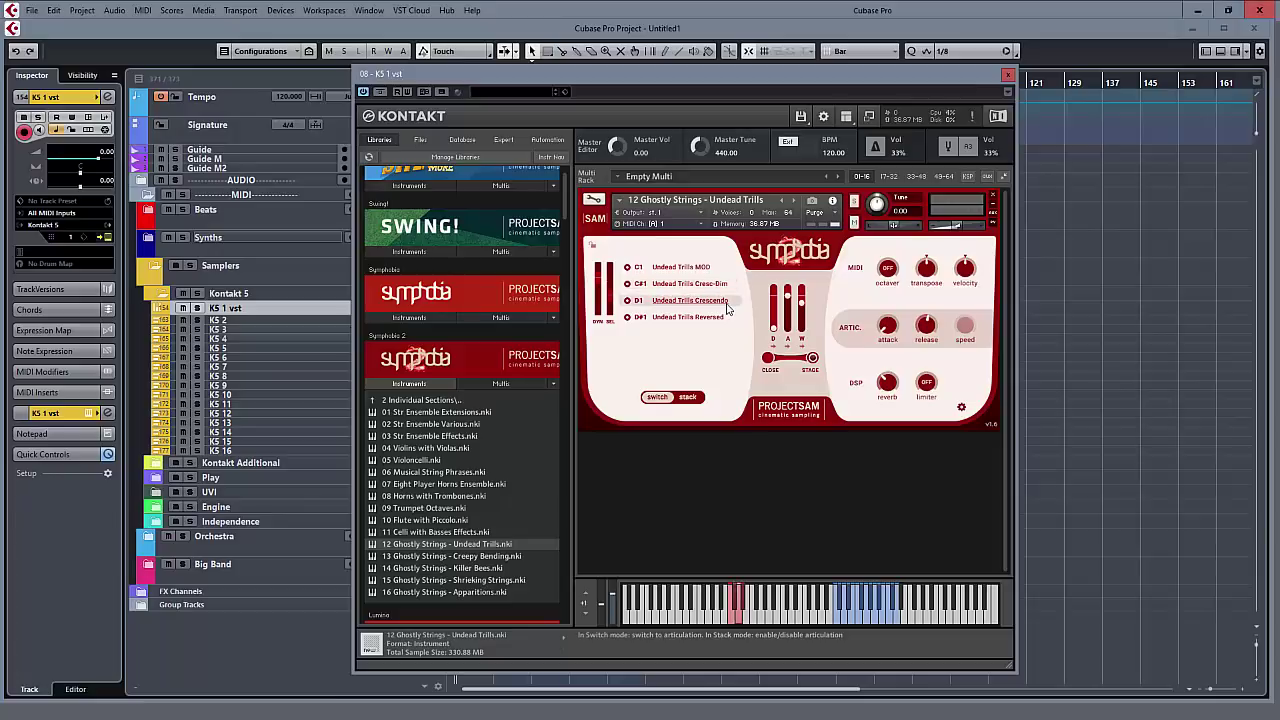
pyautogui.click(728, 307)
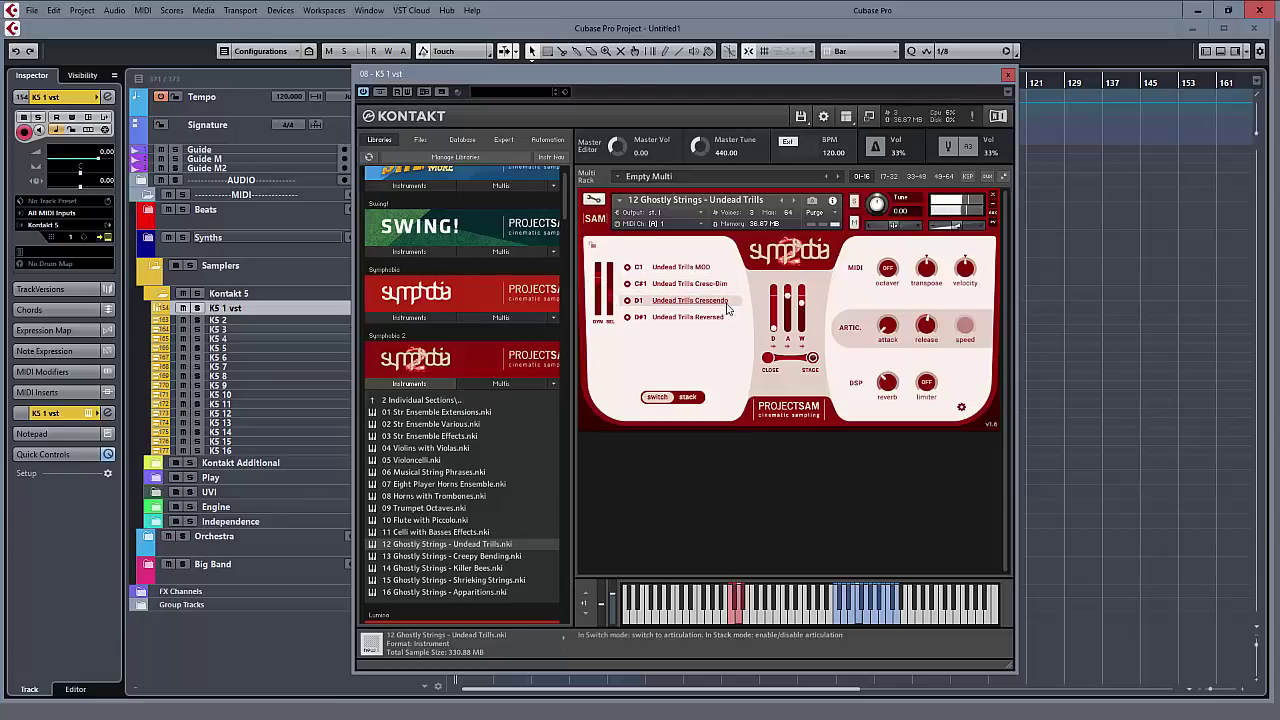
pyautogui.click(723, 321)
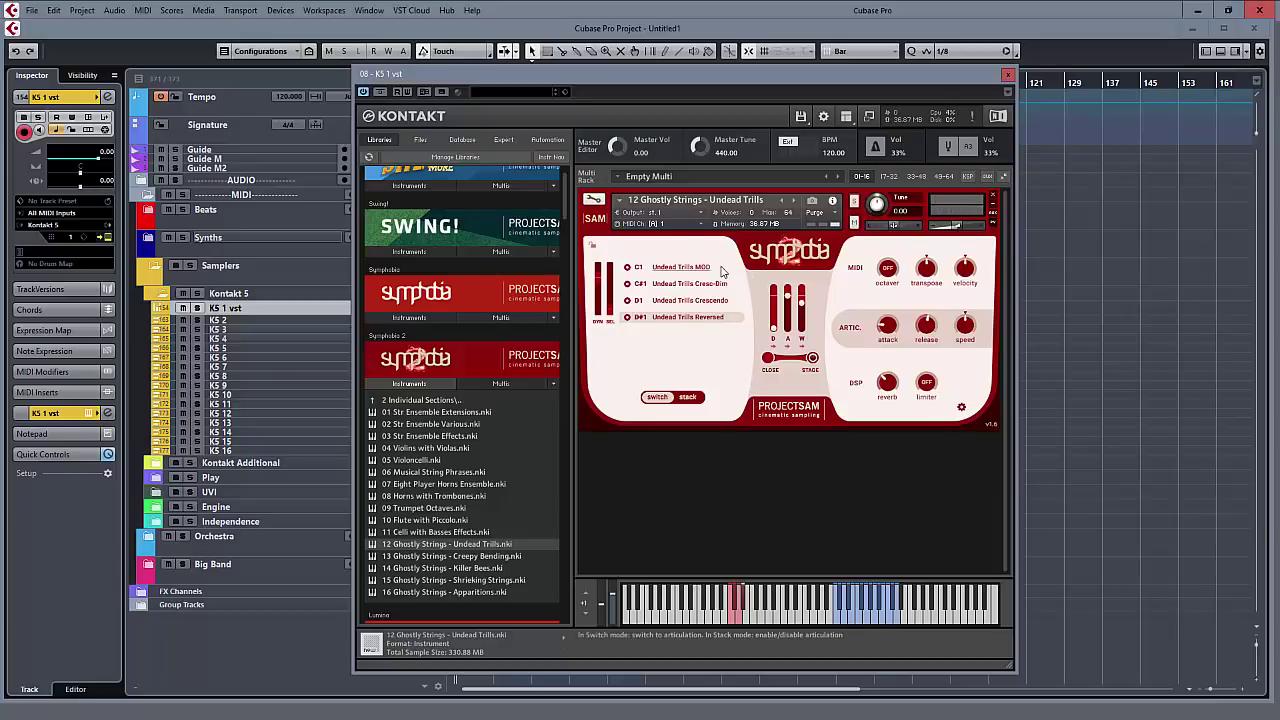
# Replace the Undead Trills instrument in the rack with 13 Ghostly Strings - Creepy Bending, discarding changes
pyautogui.click(455, 567)
pyautogui.moveTo(450, 556); pyautogui.dragTo(716, 356)
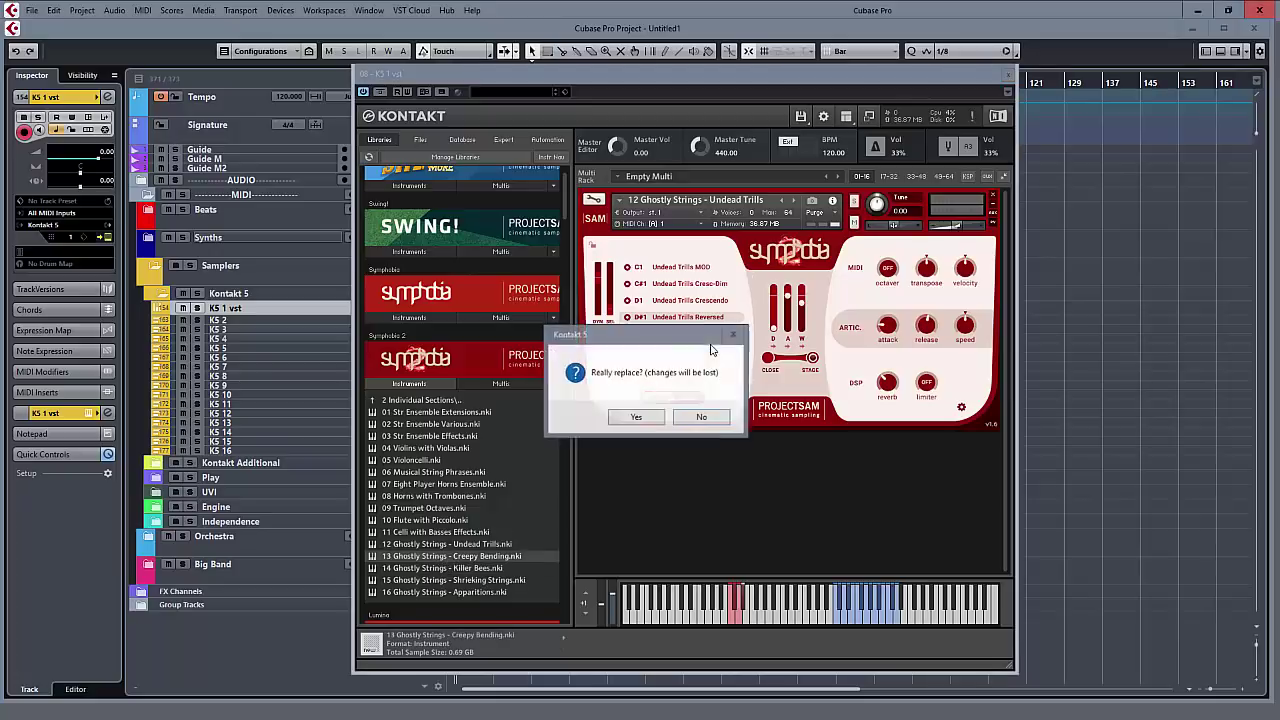
pyautogui.click(637, 417)
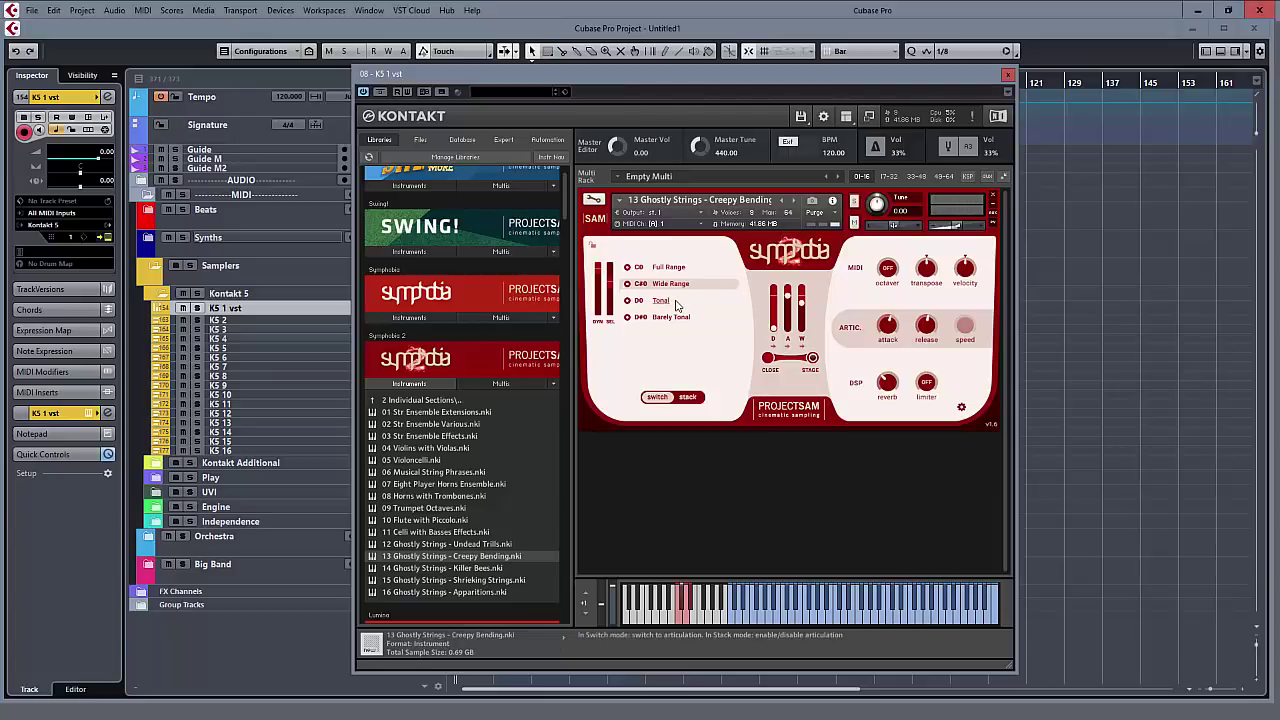
# Audition the Tonal and Barely Tonal articulations of Creepy Bending and return to Wide Range
pyautogui.click(676, 303)
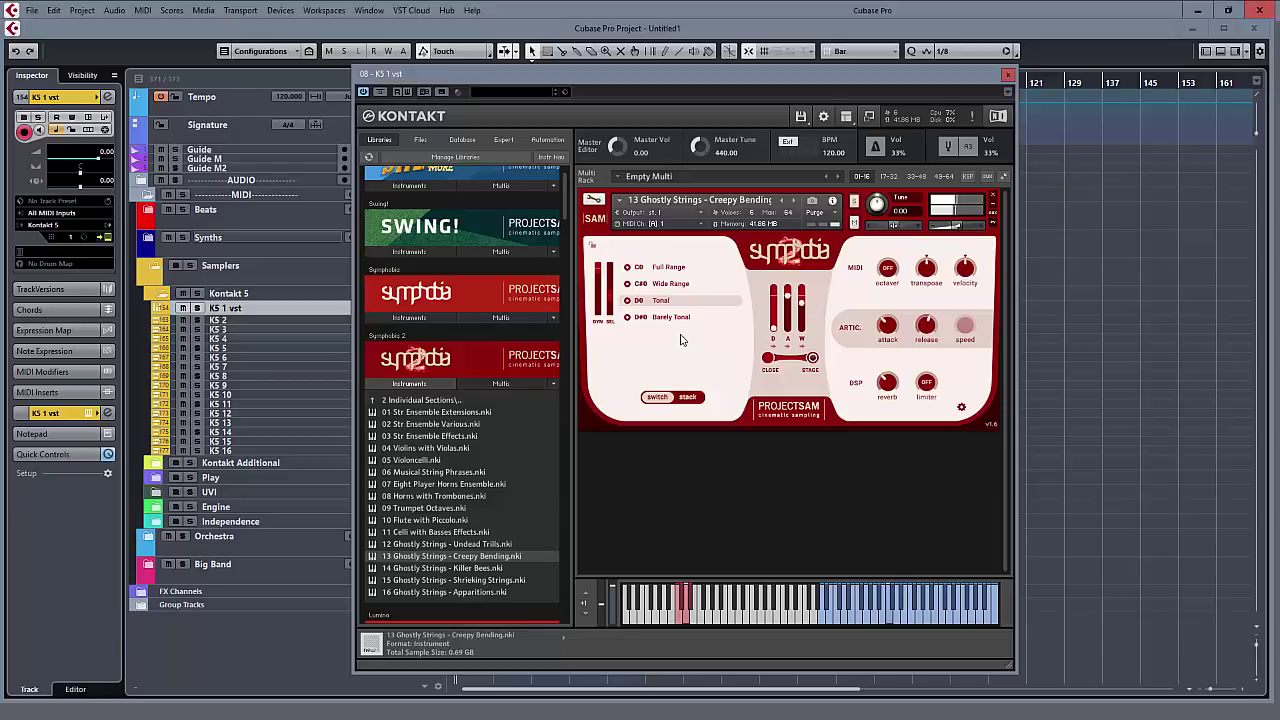
pyautogui.click(702, 322)
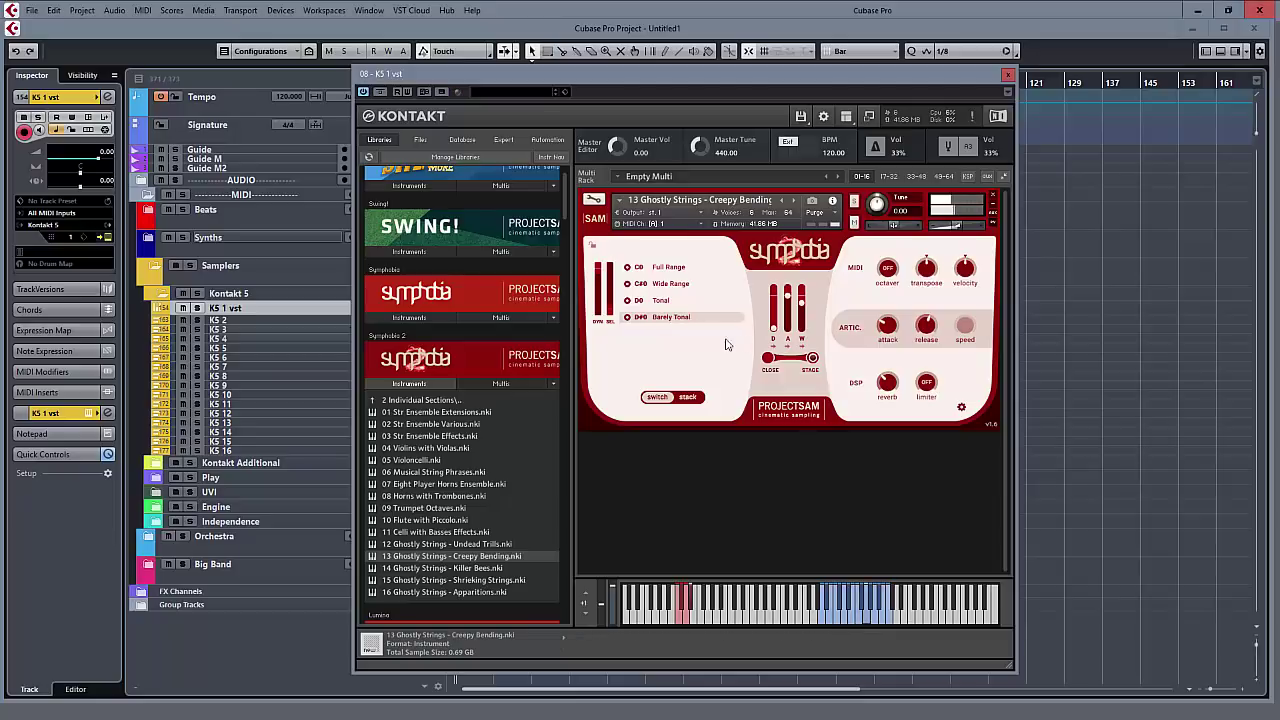
pyautogui.click(695, 285)
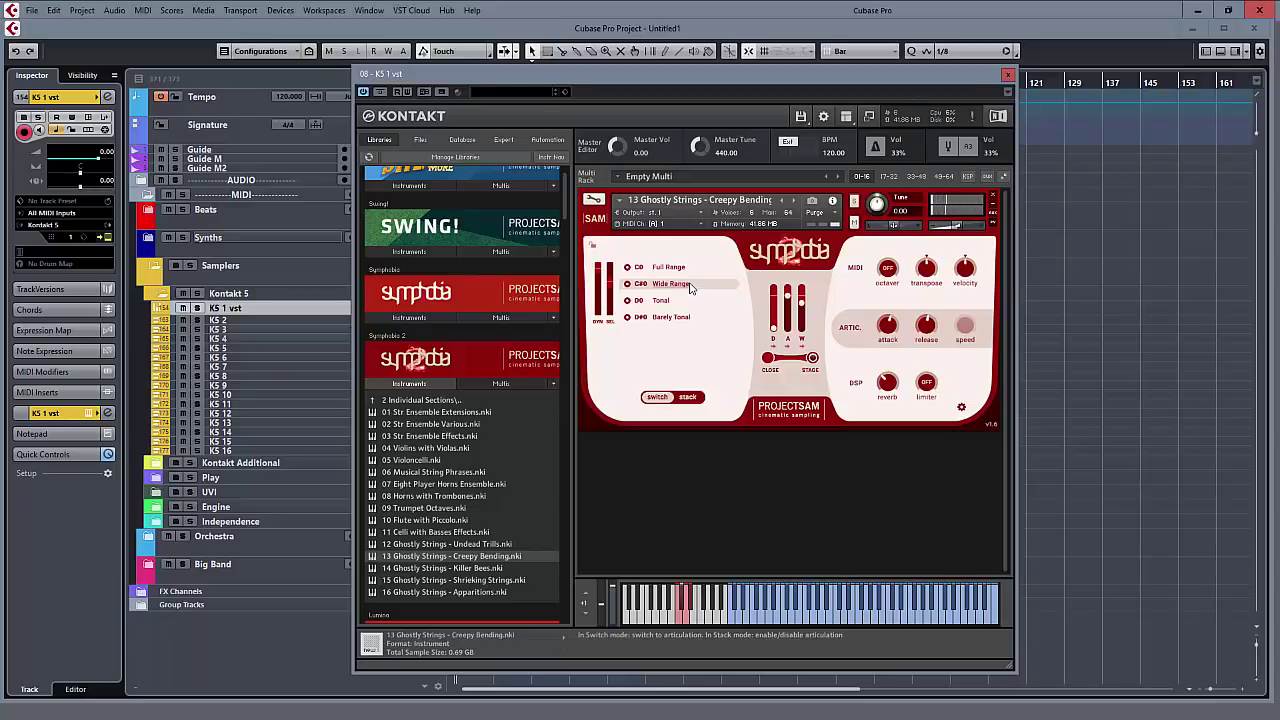
# Replace Creepy Bending with 14 Ghostly Strings - Killer Bees and audition its Sting and Reversed articulations
pyautogui.click(462, 568)
pyautogui.moveTo(757, 320); pyautogui.dragTo(757, 322)
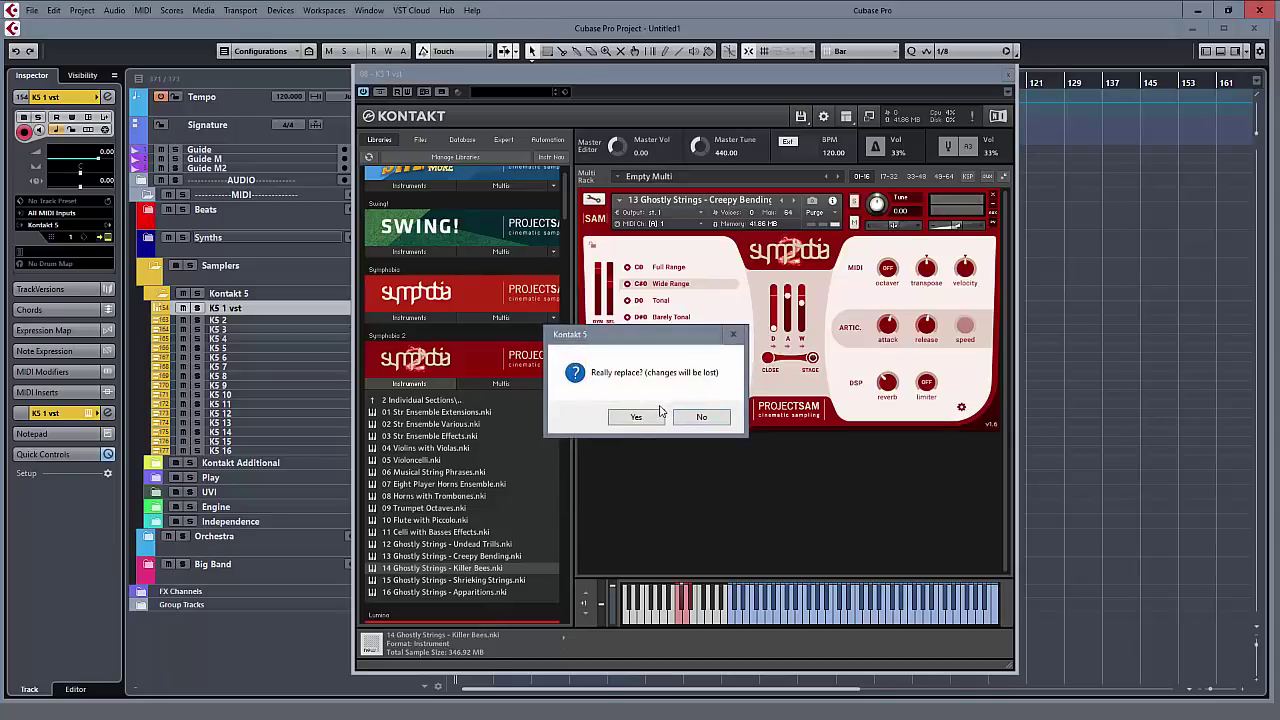
pyautogui.click(655, 417)
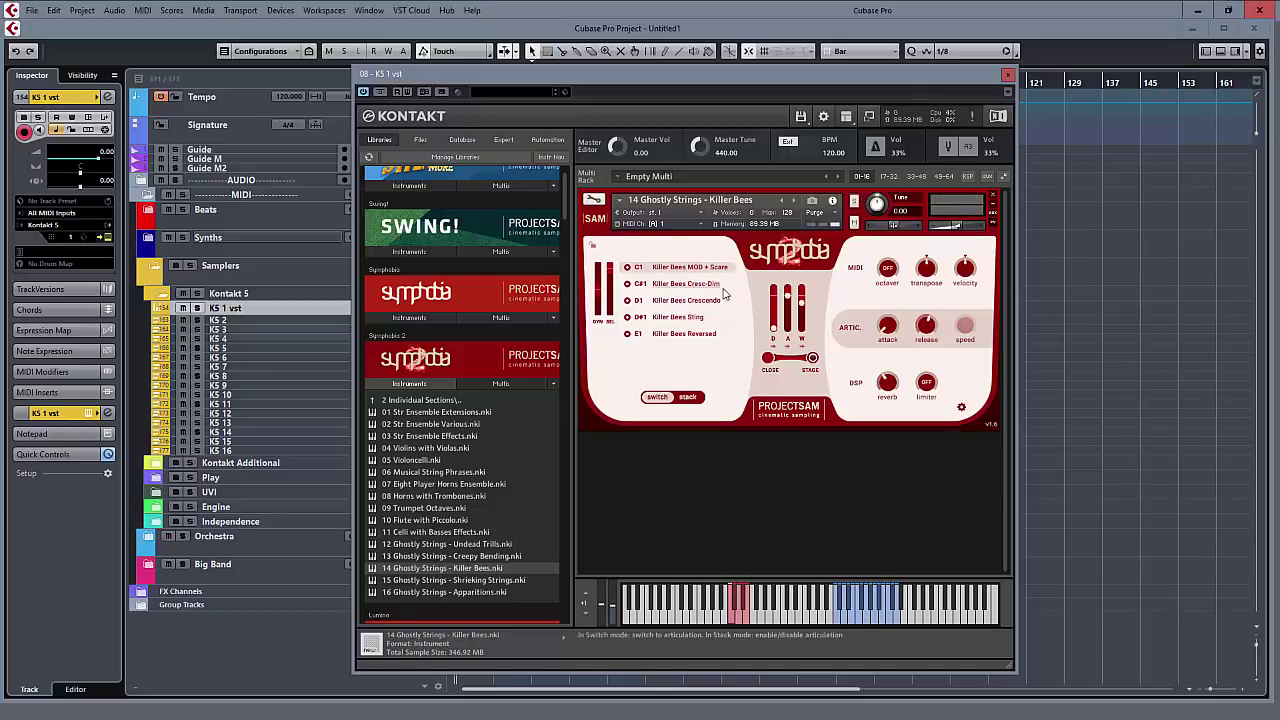
pyautogui.click(704, 319)
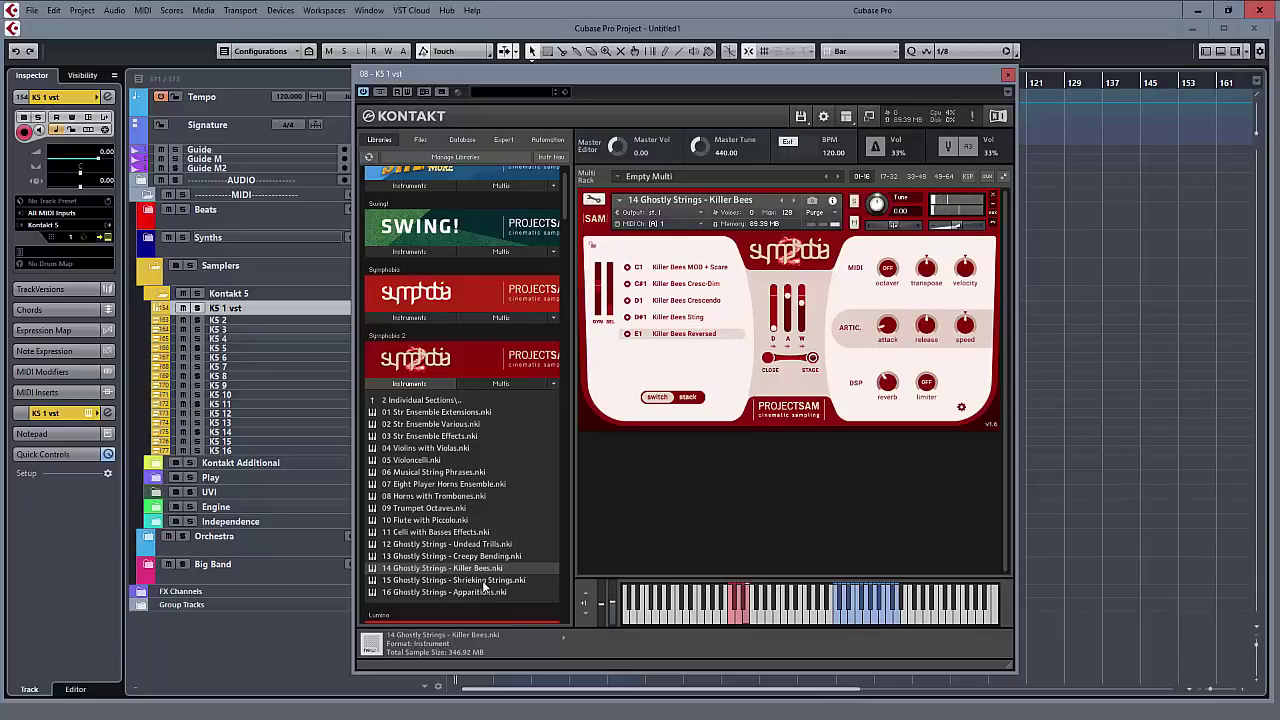
# Replace the Killer Bees instrument with 15 Ghostly Strings - Shrieking Strings, discarding changes
pyautogui.click(468, 581)
pyautogui.moveTo(468, 587); pyautogui.dragTo(774, 347)
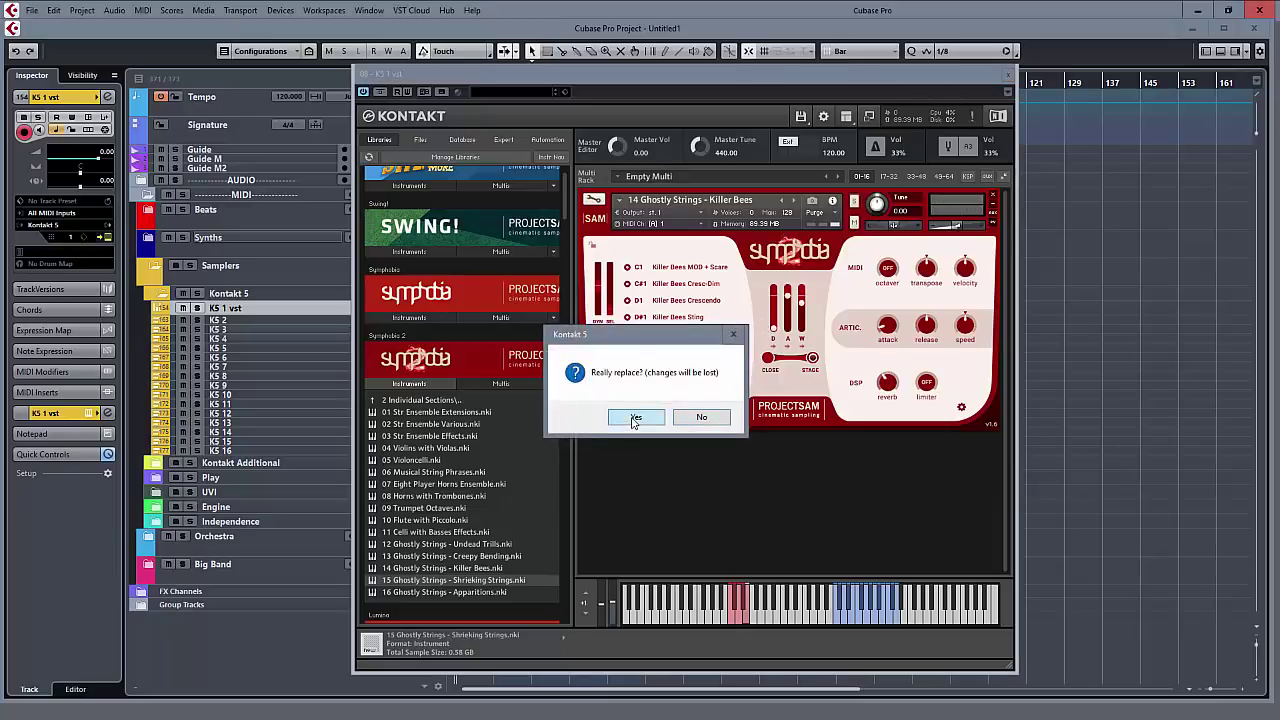
pyautogui.click(634, 421)
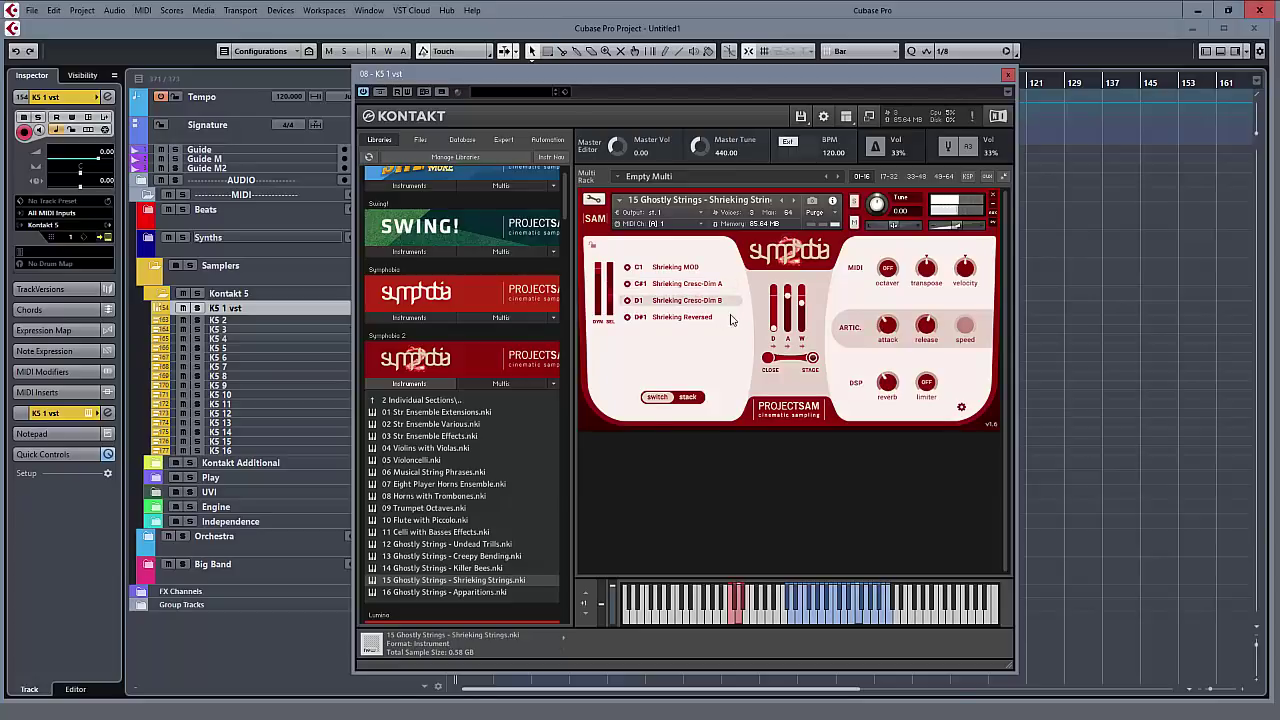
# Replace the Shrieking Strings instrument with 16 Ghostly Strings - Apparitions, discarding changes
pyautogui.click(476, 593)
pyautogui.moveTo(476, 592); pyautogui.dragTo(655, 425)
pyautogui.click(655, 425)
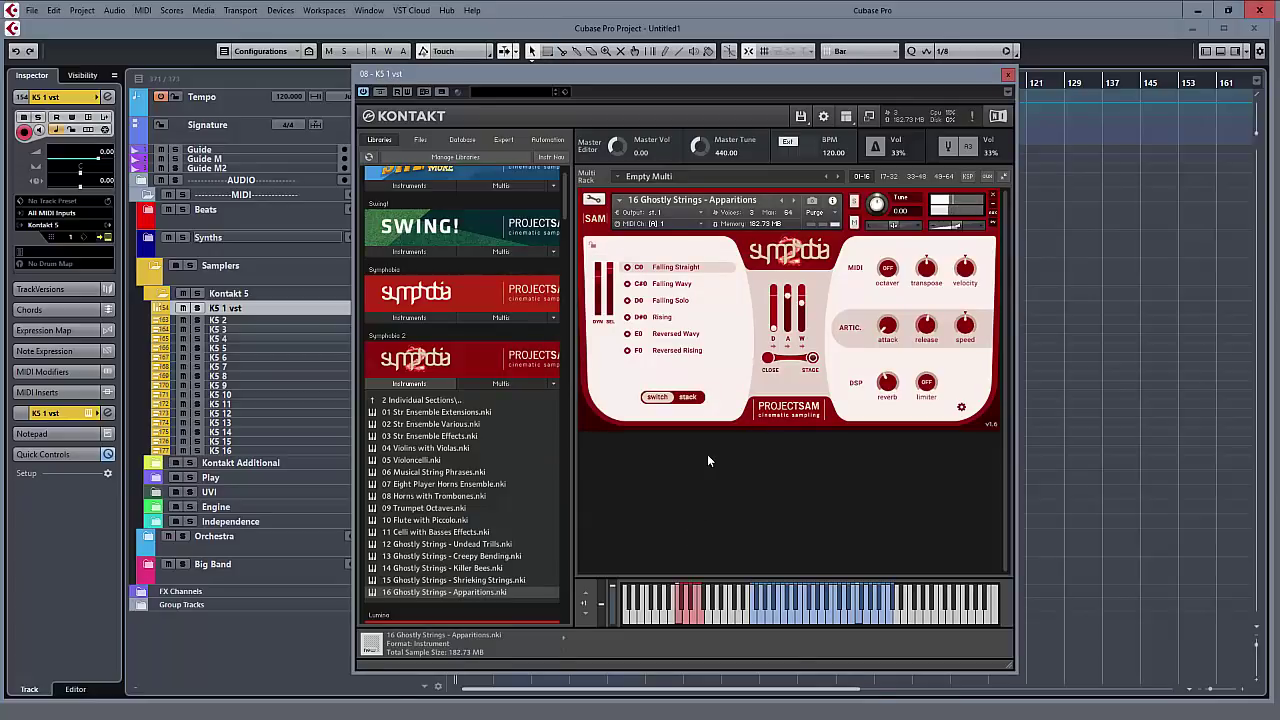
# Switch through the Falling Wavy, Falling Solo and Rising articulations of Apparitions to audition them
pyautogui.click(680, 286)
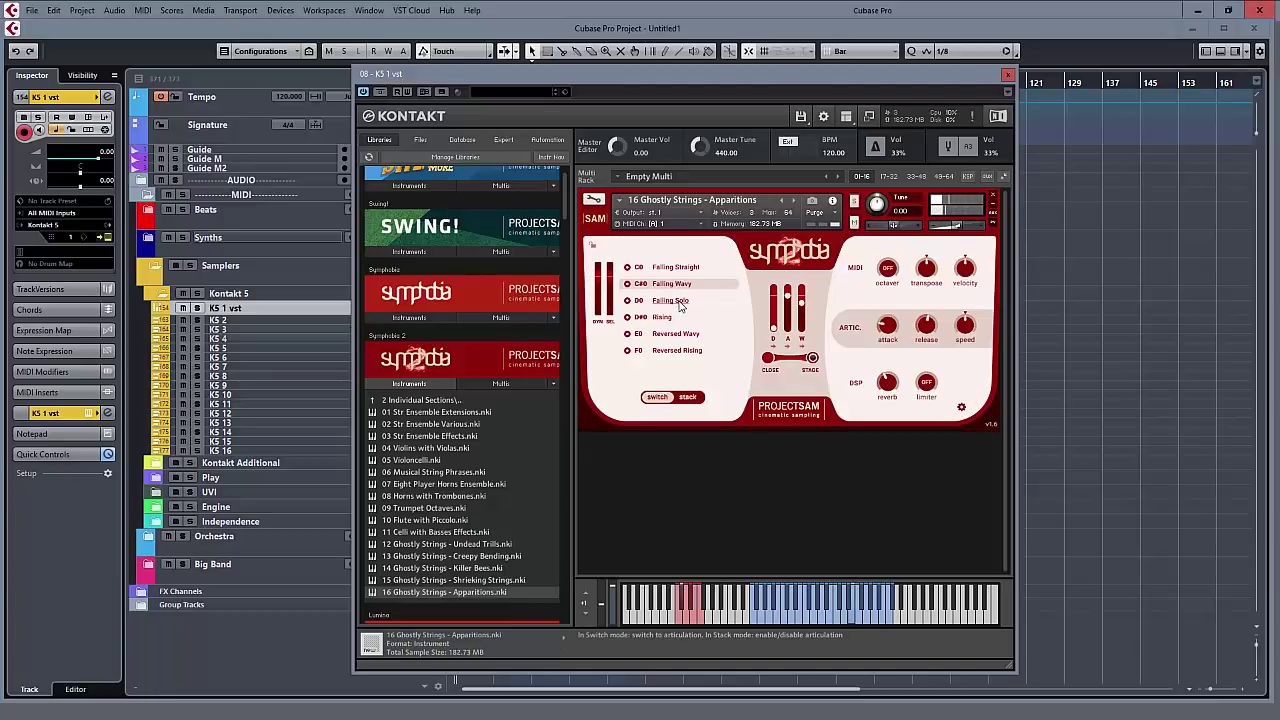
pyautogui.click(680, 303)
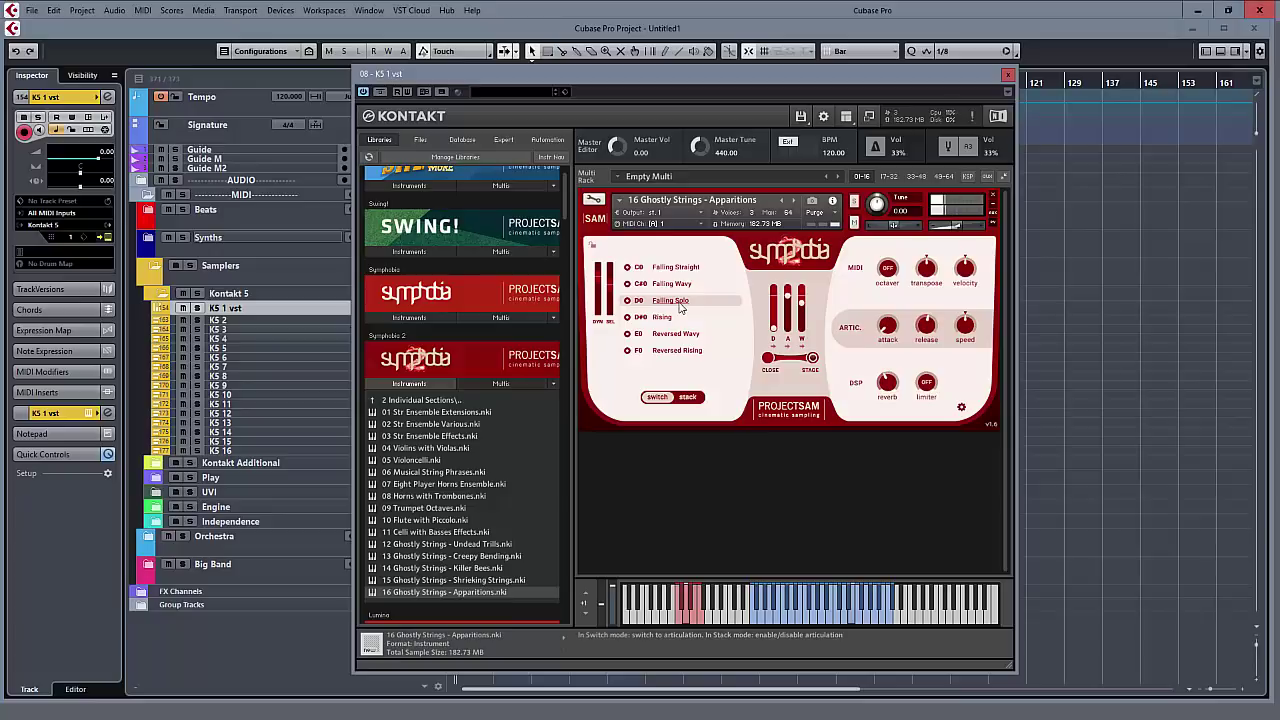
pyautogui.click(676, 318)
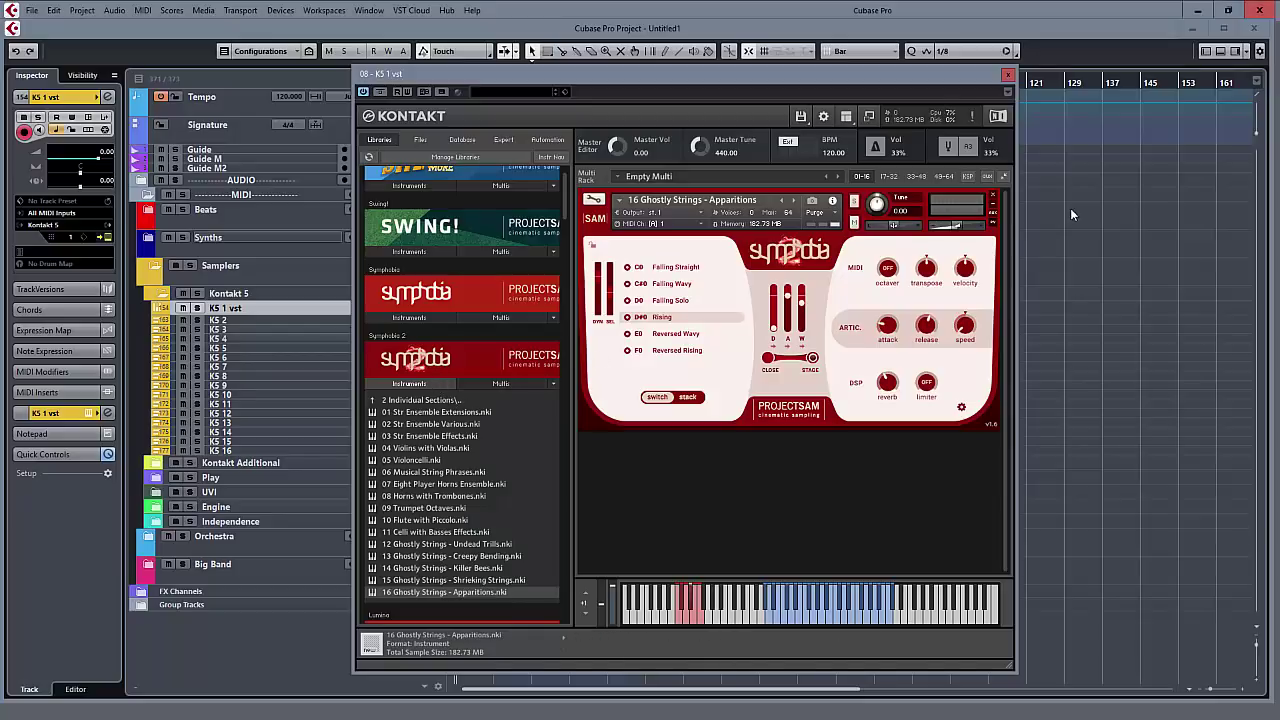
# Remove Apparitions without saving and load Legato Ens Hn + Tbn unis multi-dyn from the Symphobia 2 folder 3 Legato Ensembles
pyautogui.click(995, 201)
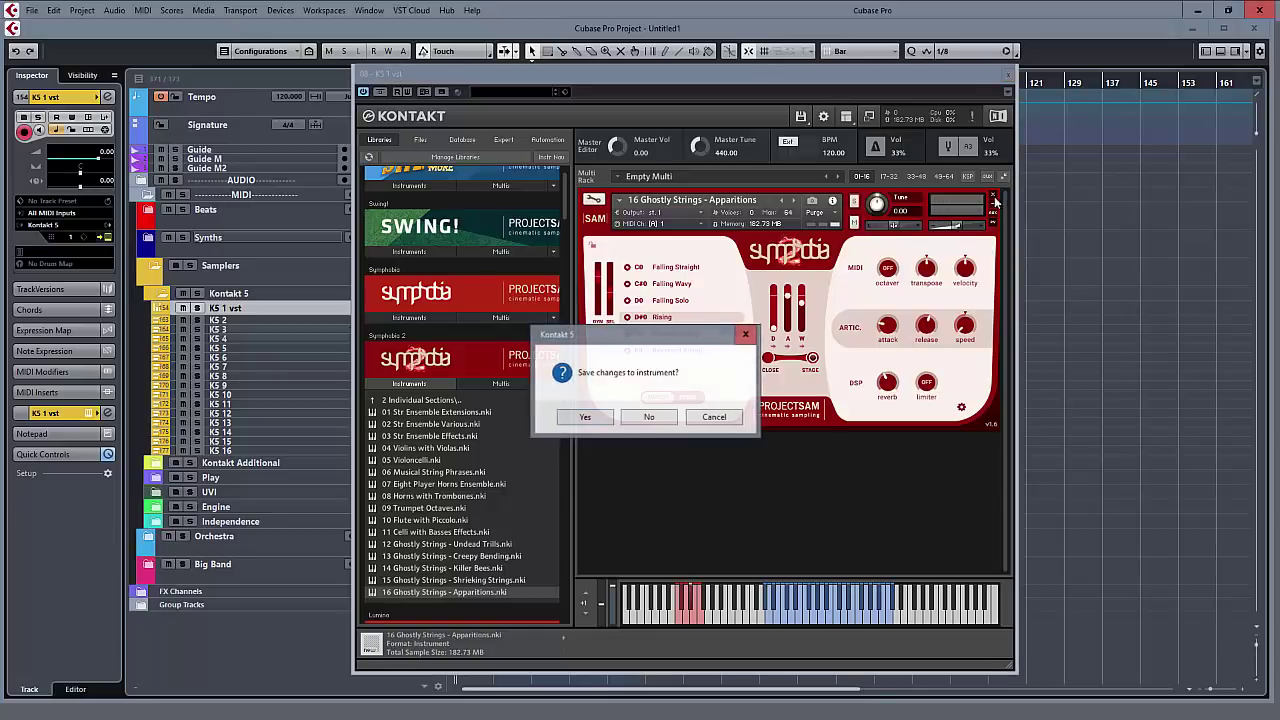
pyautogui.click(658, 424)
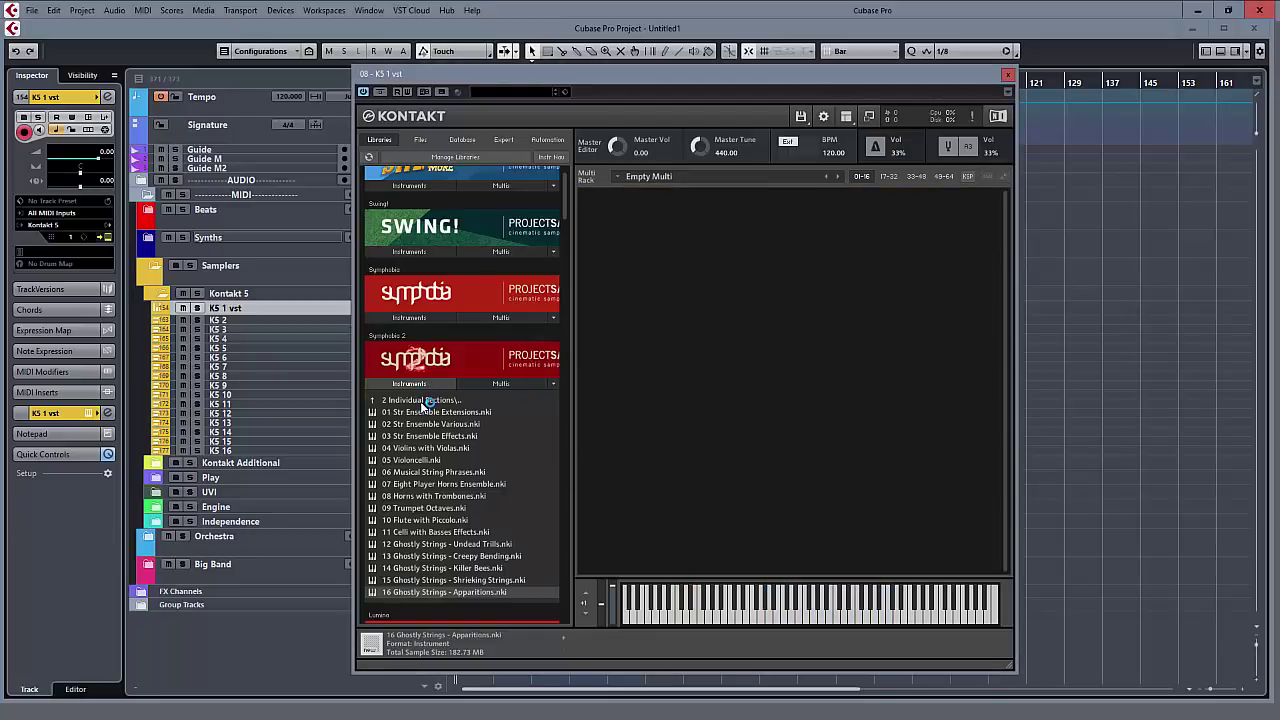
pyautogui.click(420, 401)
pyautogui.click(420, 425)
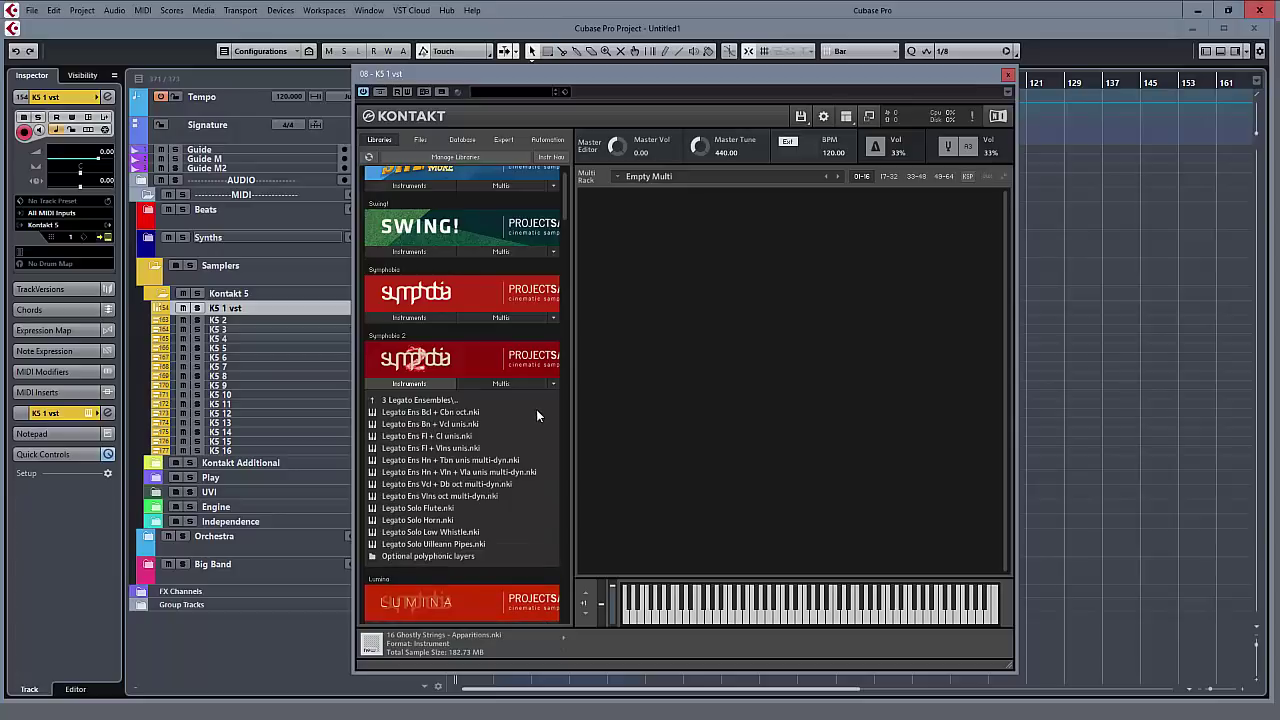
pyautogui.moveTo(478, 460); pyautogui.dragTo(756, 274)
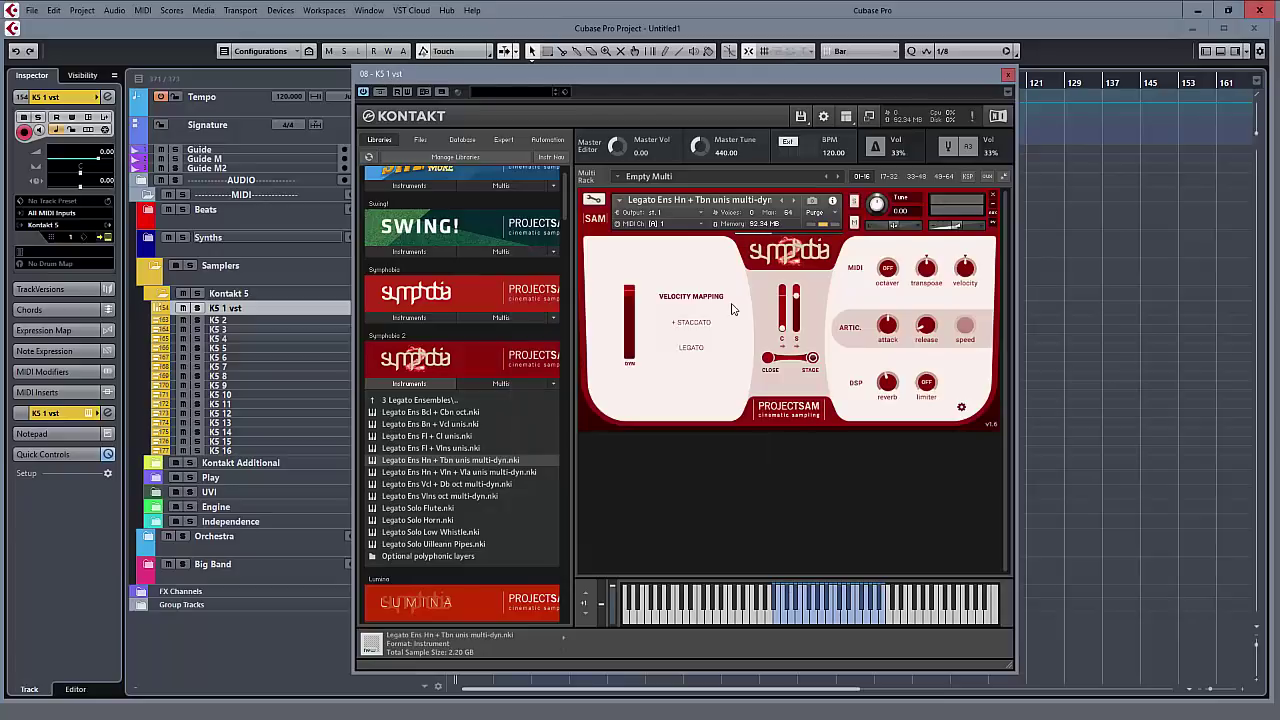
pyautogui.scroll(-1, 552, 394)
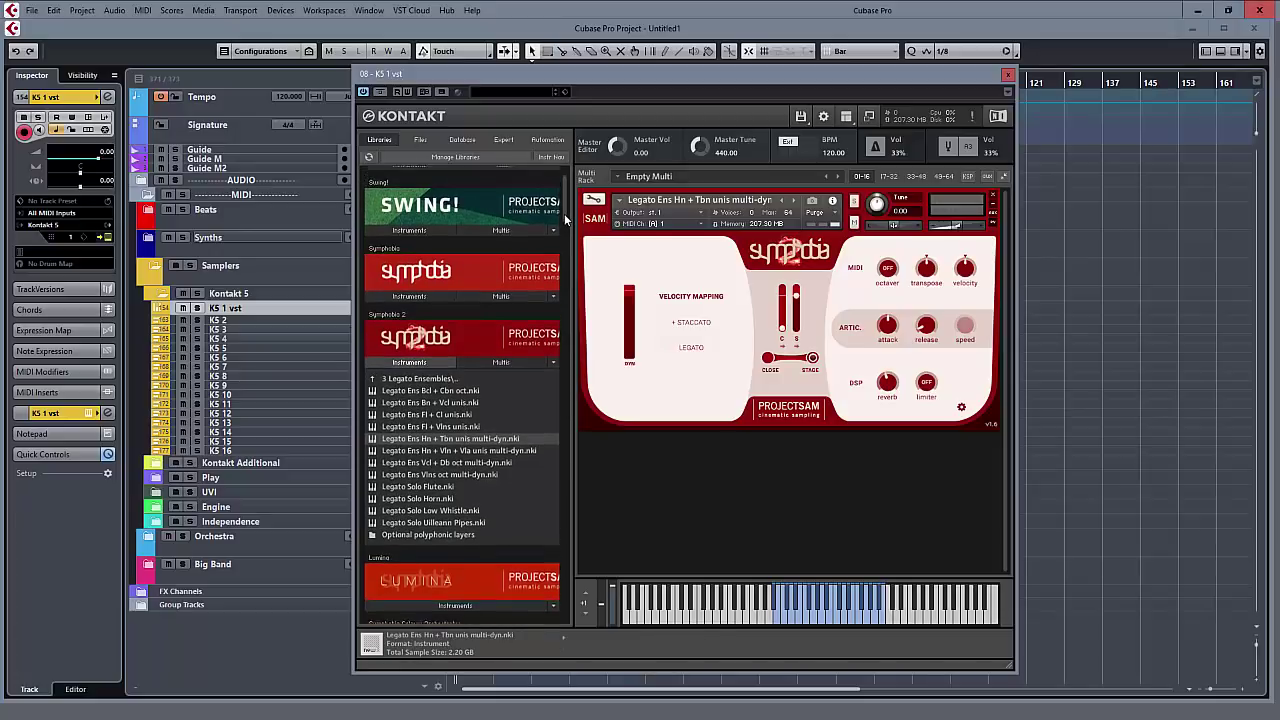
# Replace the loaded instrument with Legato Ens Hn + Vln + Vla unis multi-dyn from Symphobia 2, discarding changes
pyautogui.scroll(2, 566, 220)
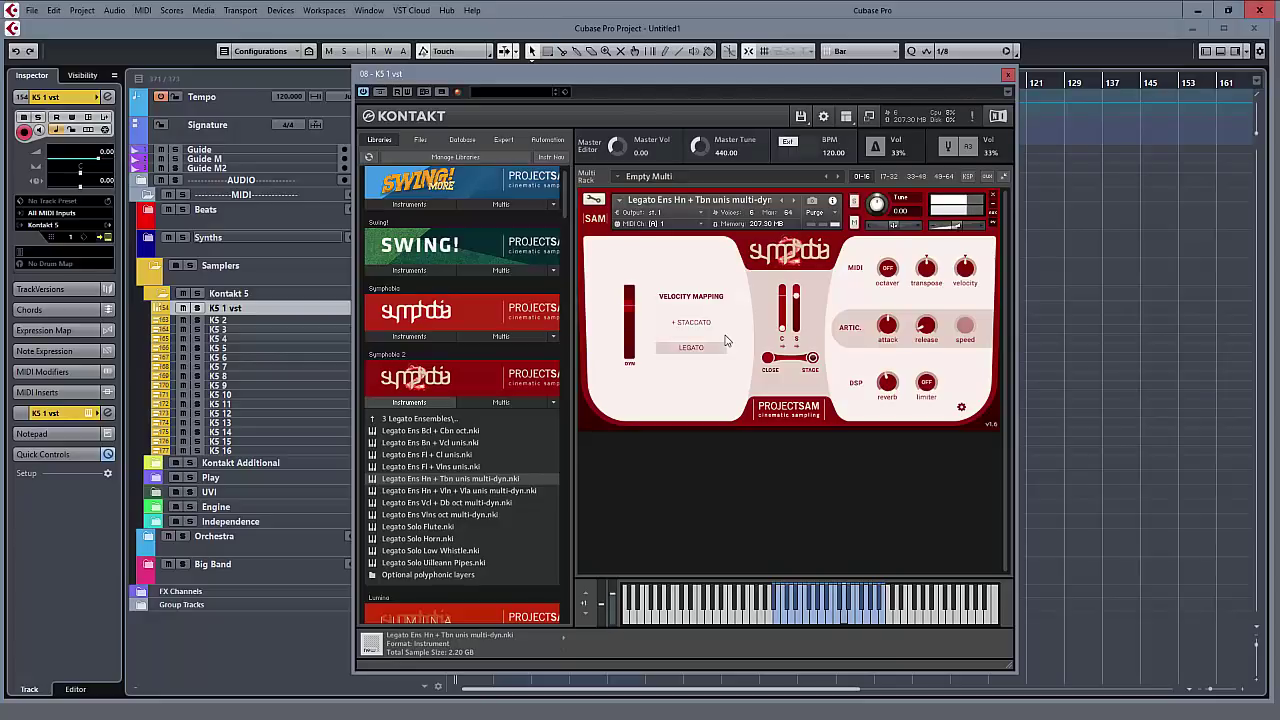
pyautogui.click(489, 493)
pyautogui.moveTo(497, 500); pyautogui.dragTo(745, 372)
pyautogui.click(637, 418)
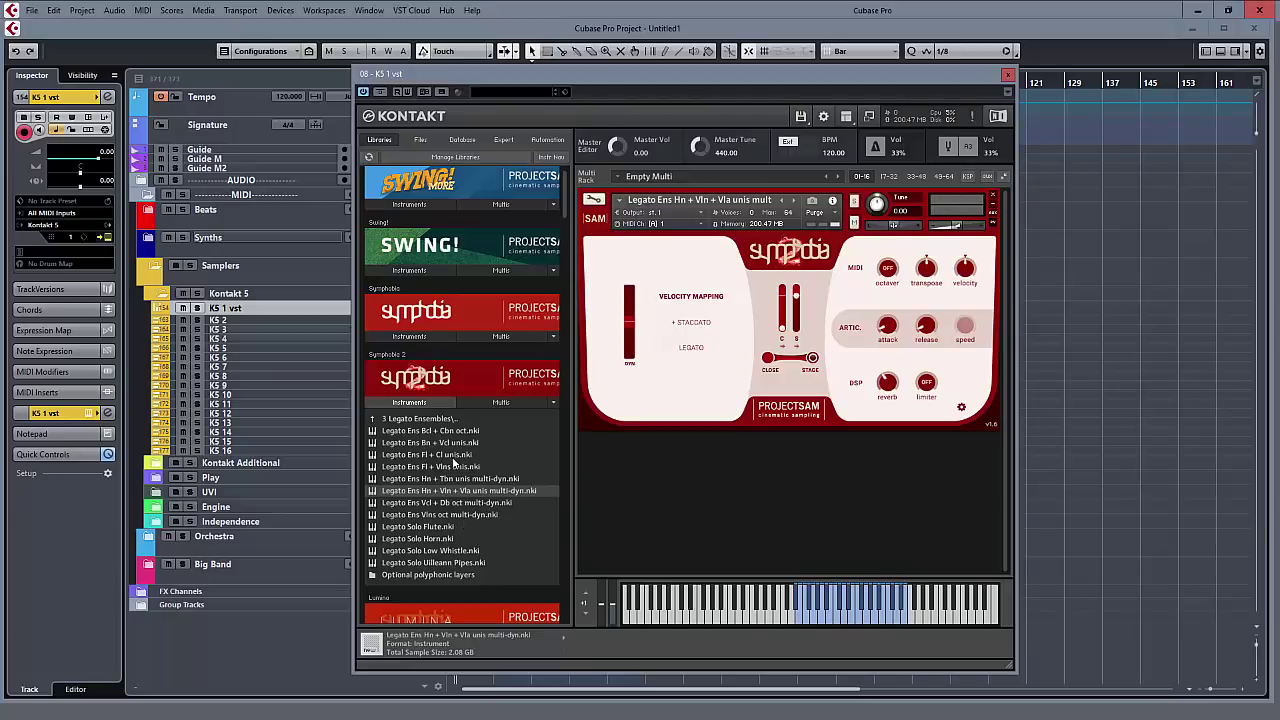
# Replace the horn and strings legato ensemble with Legato Ens Fl + Cl unis, discarding changes
pyautogui.click(450, 456)
pyautogui.moveTo(755, 325); pyautogui.dragTo(756, 326)
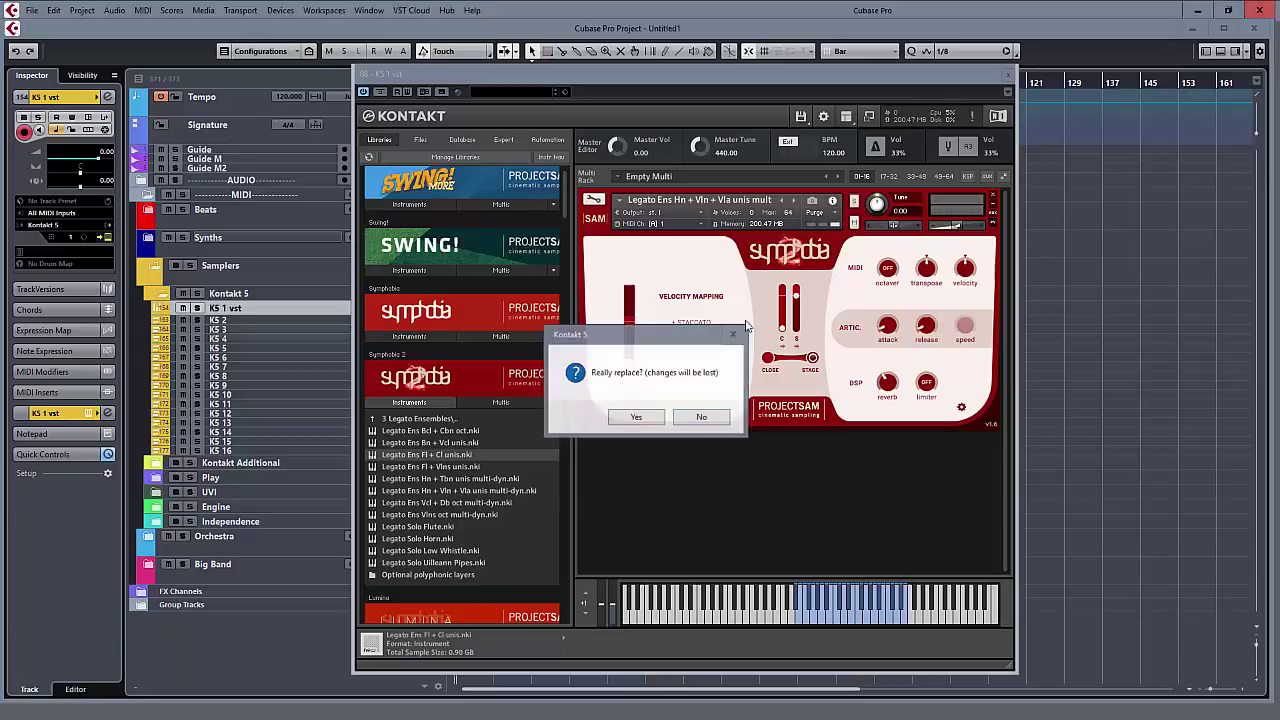
pyautogui.click(633, 420)
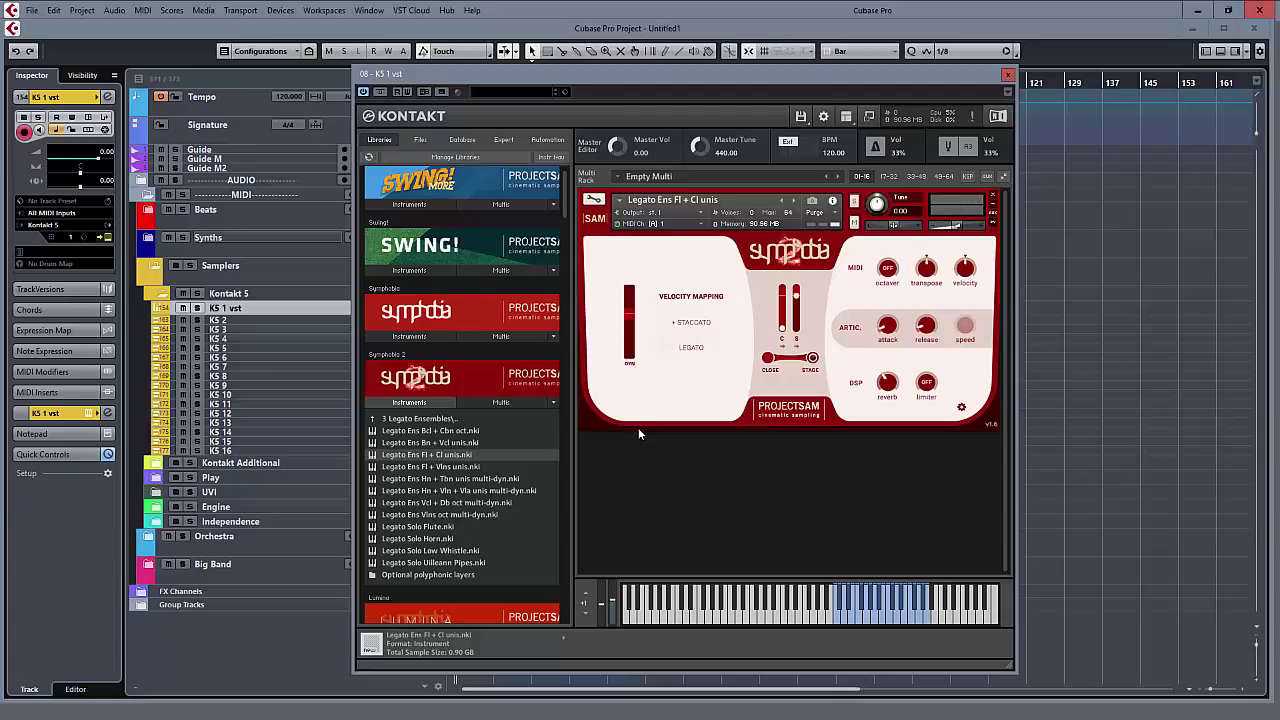
# Replace the flute and clarinet ensemble with Legato Solo Horn, discarding changes
pyautogui.click(440, 539)
pyautogui.moveTo(763, 330); pyautogui.dragTo(763, 332)
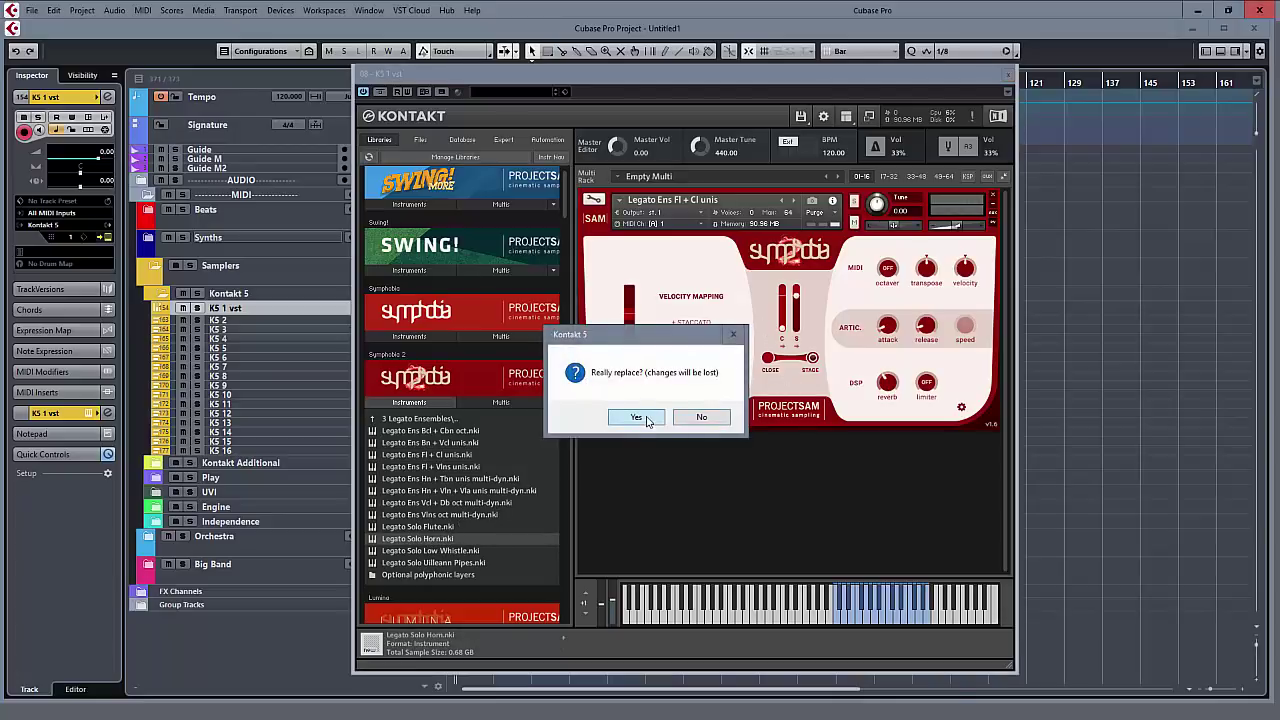
pyautogui.click(645, 419)
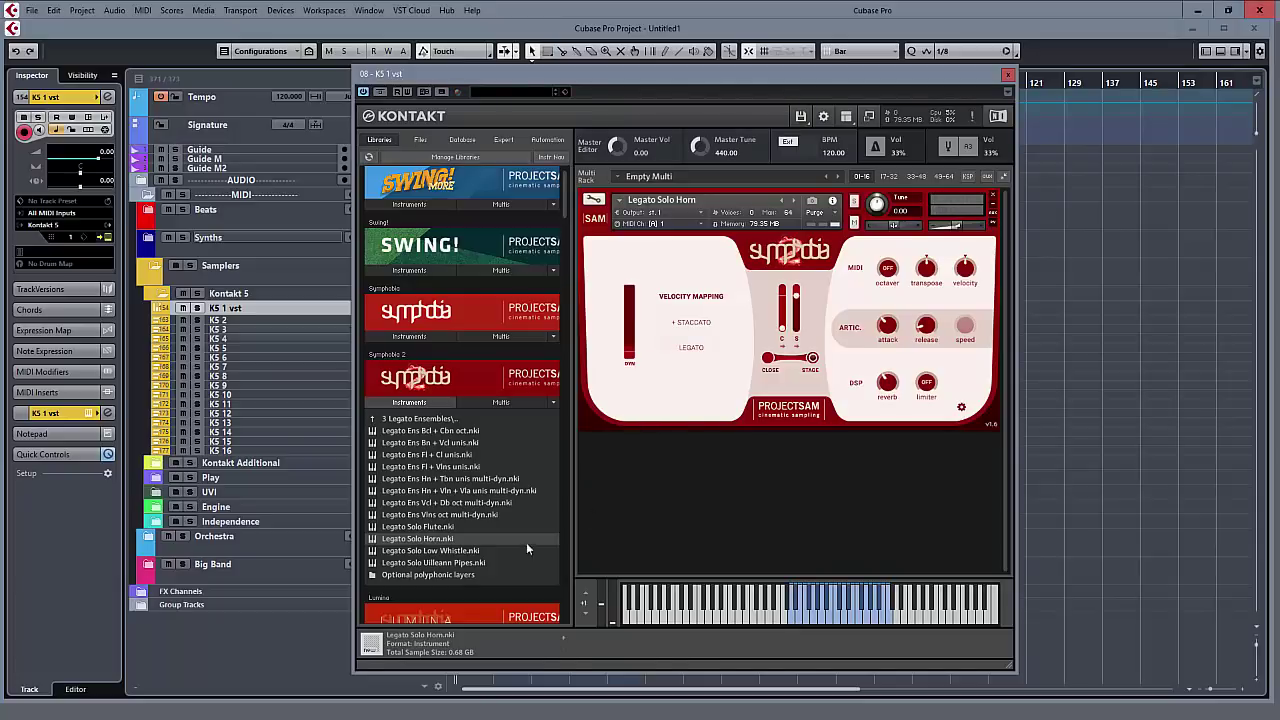
# Replace the solo horn with Poly Ens Hn + Tbn unis multi-dyn from the Optional polyphonic layers folder, discarding changes
pyautogui.doubleClick(426, 575)
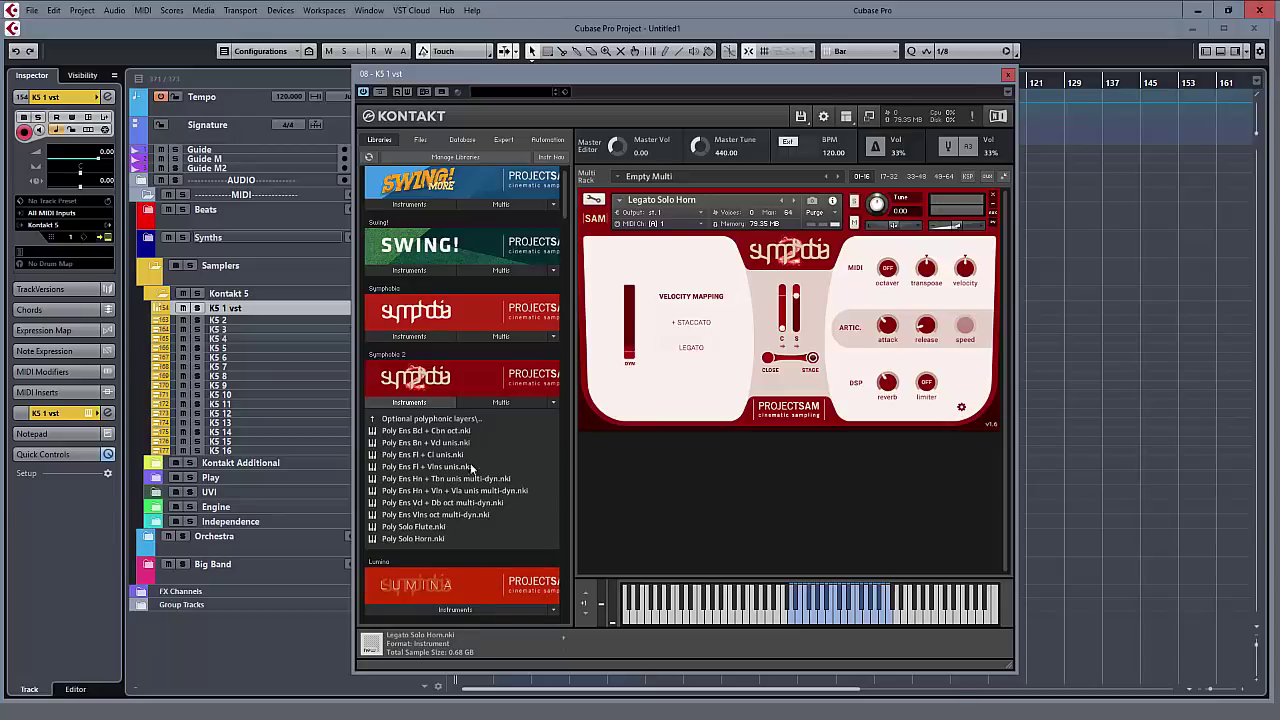
pyautogui.moveTo(456, 478); pyautogui.dragTo(730, 305)
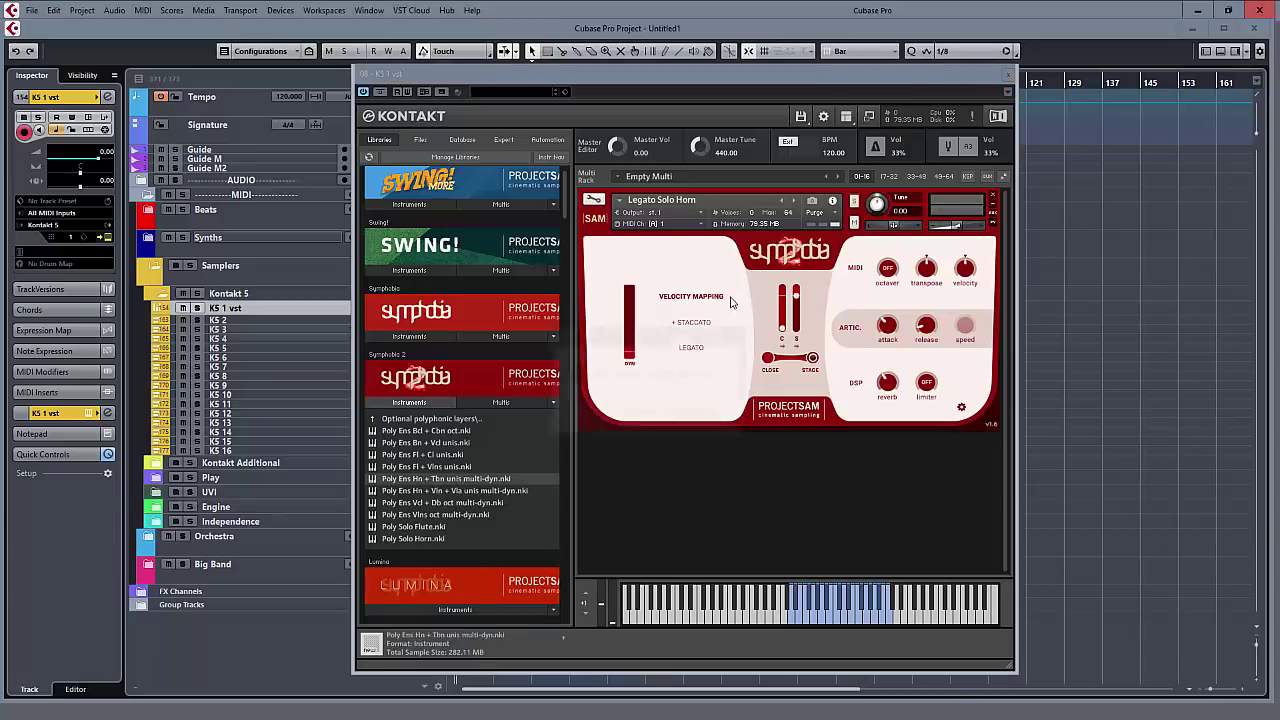
pyautogui.click(650, 416)
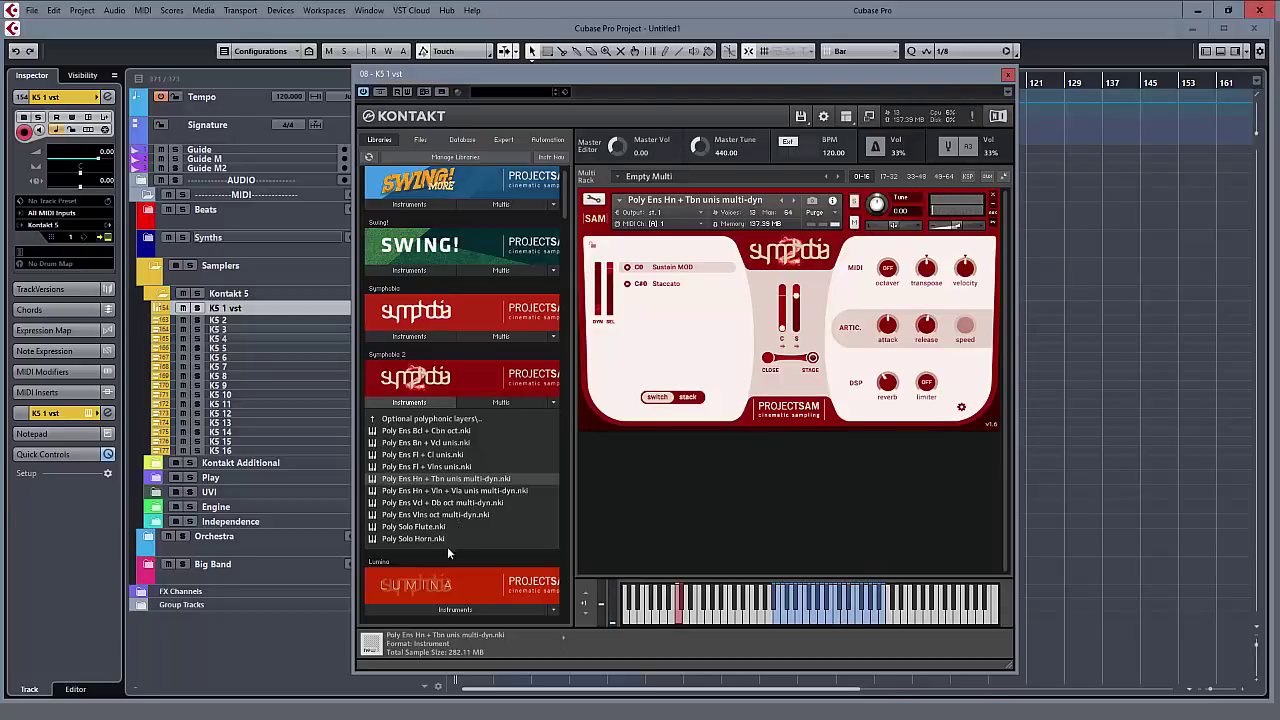
# Replace the polyphonic ensemble with Legato - Clarinet from Lumina's 4 Legato Soloists folder, discarding changes
pyautogui.scroll(-3, 470, 575)
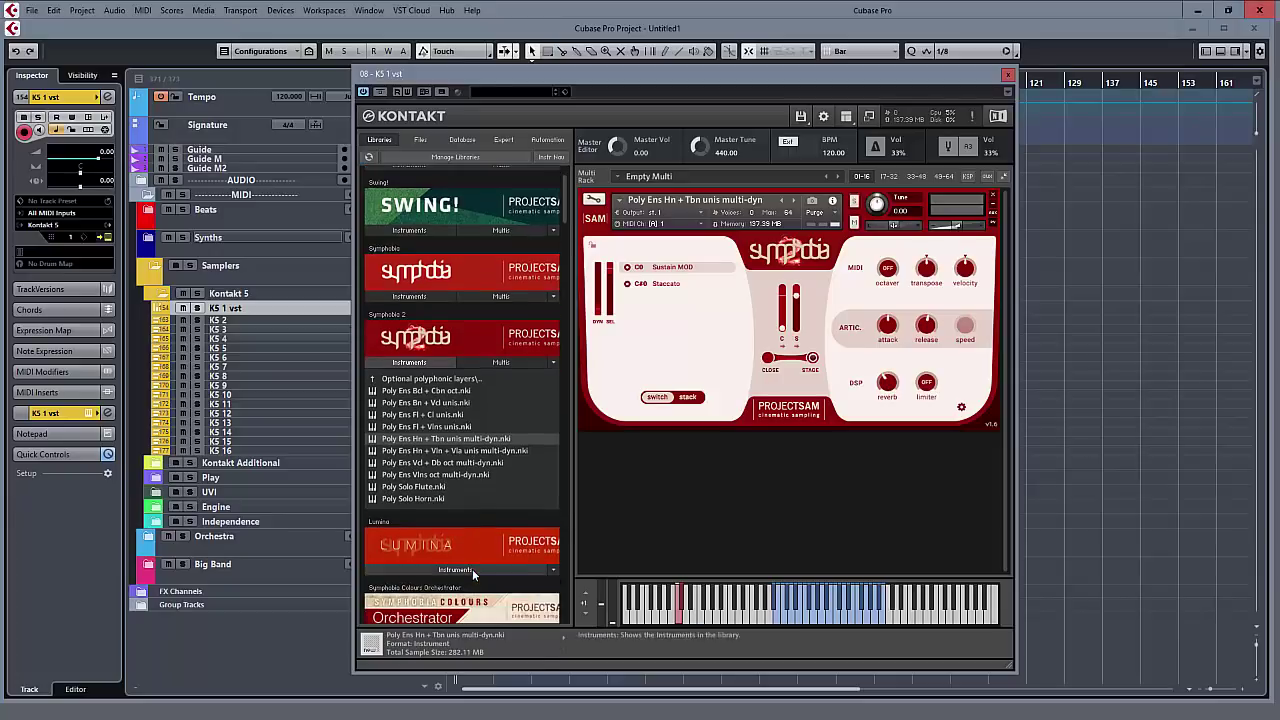
pyautogui.click(456, 542)
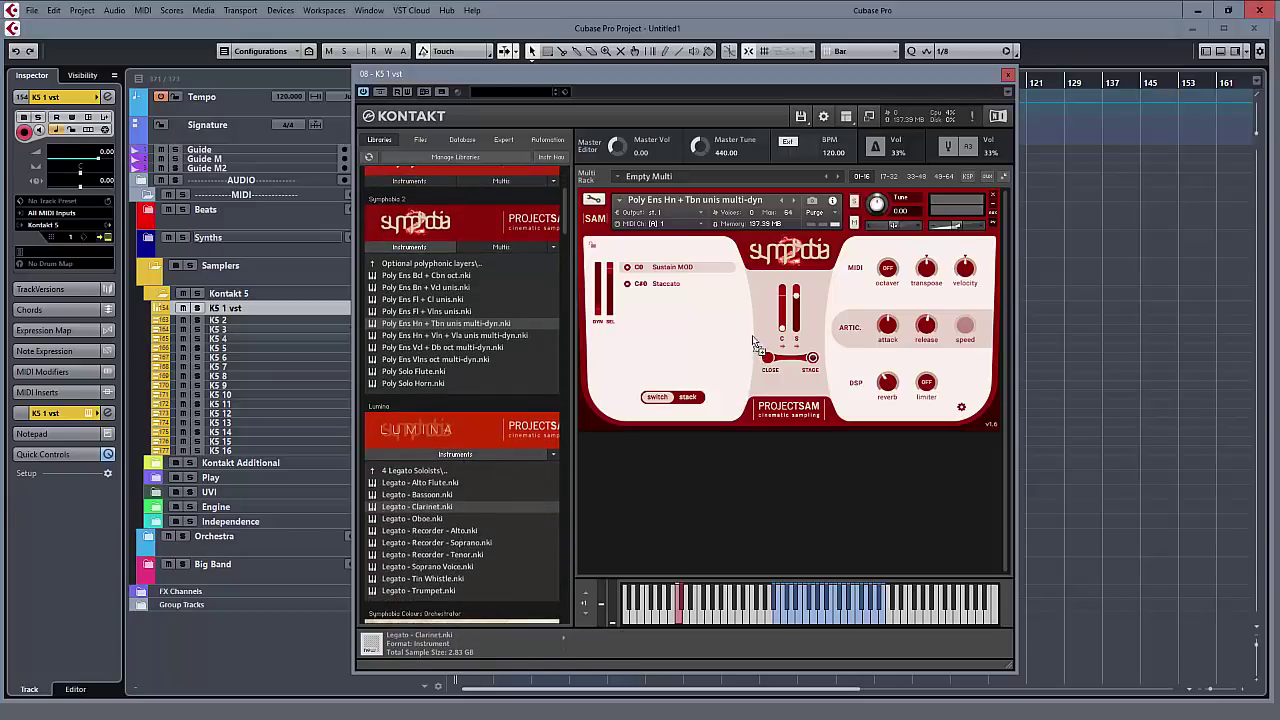
pyautogui.moveTo(755, 342); pyautogui.dragTo(757, 345)
pyautogui.click(640, 419)
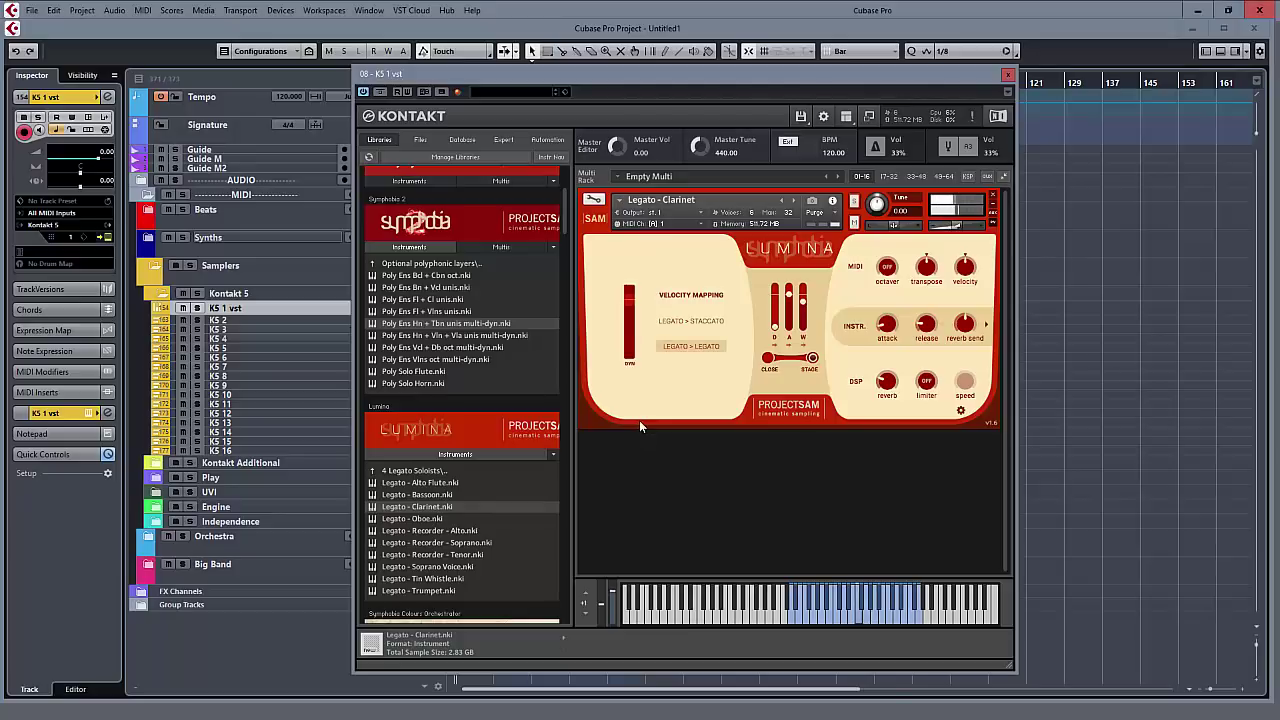
# Replace the Lumina clarinet with Legato - Bassoon, discarding changes
pyautogui.click(414, 496)
pyautogui.moveTo(414, 496); pyautogui.dragTo(734, 337)
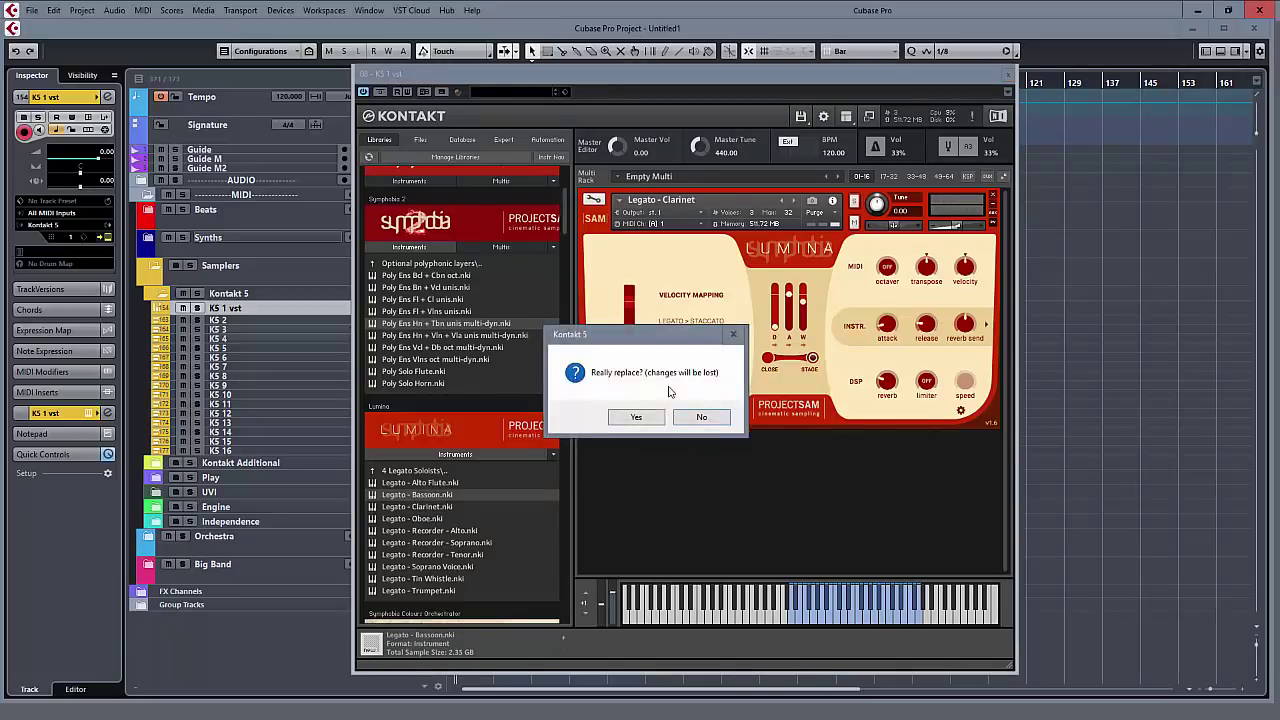
pyautogui.click(650, 418)
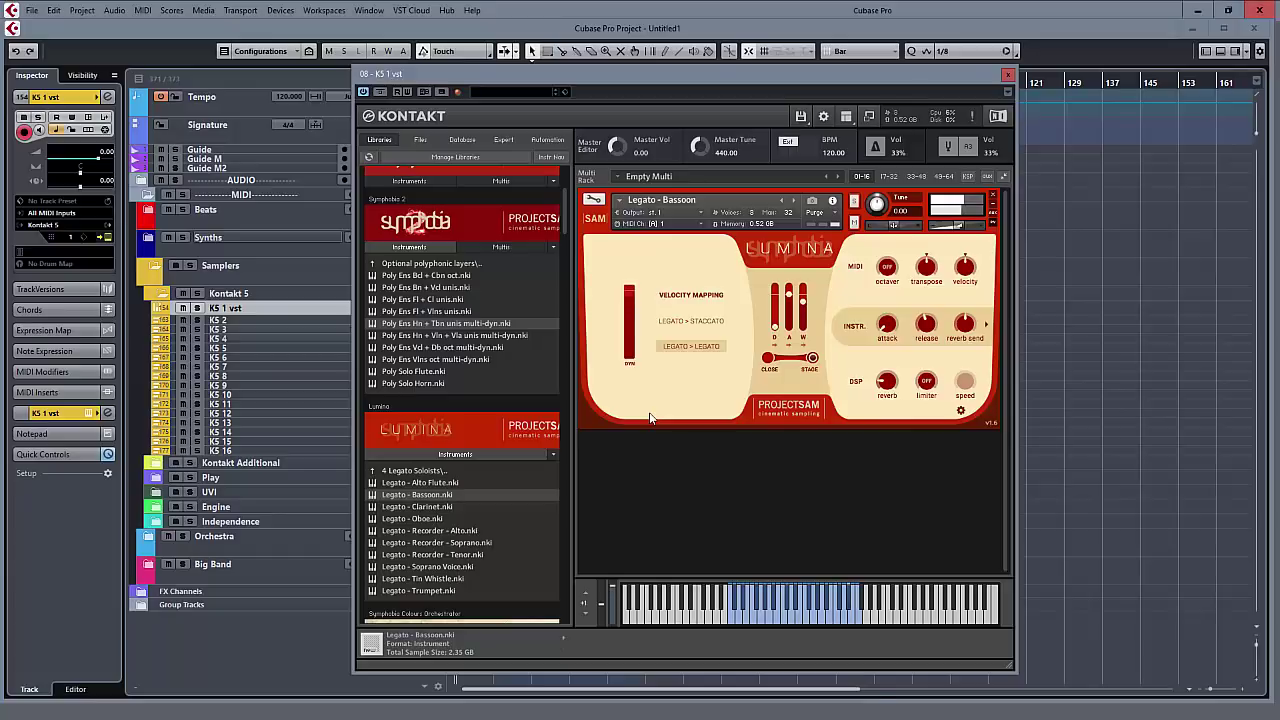
# Replace the Lumina bassoon with Legato - Trumpet, discarding changes
pyautogui.doubleClick(447, 590)
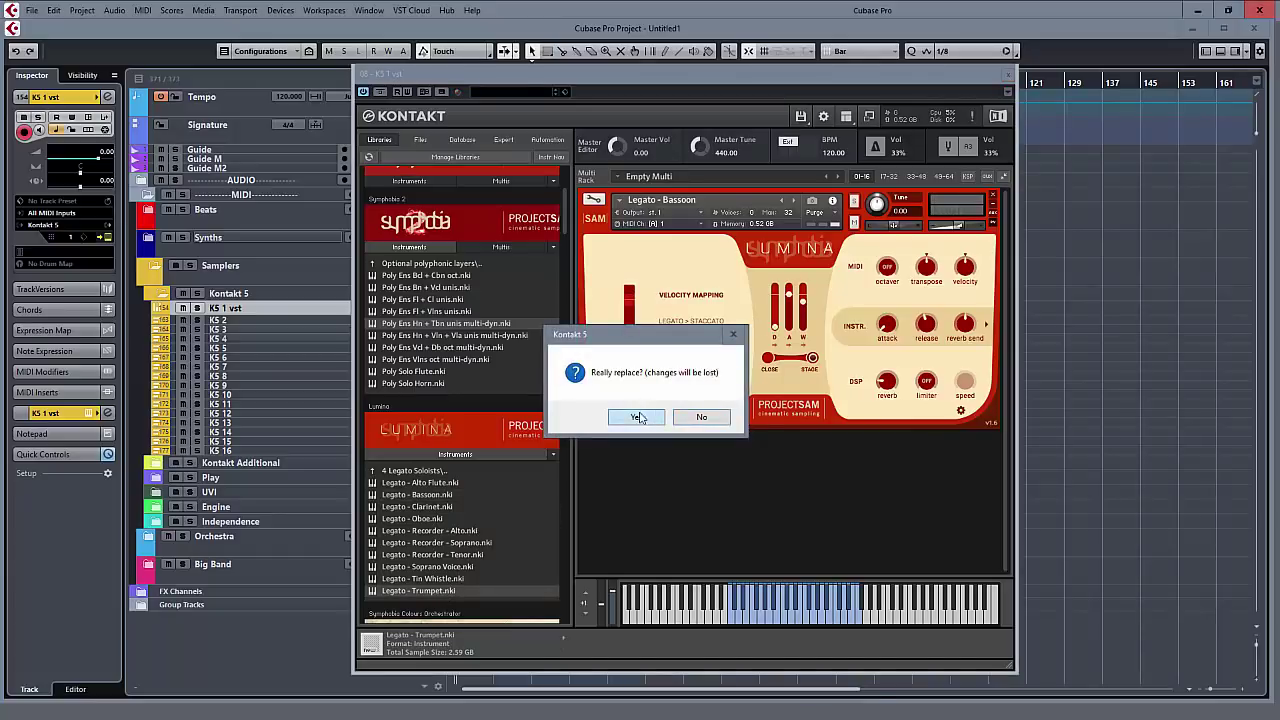
pyautogui.click(638, 418)
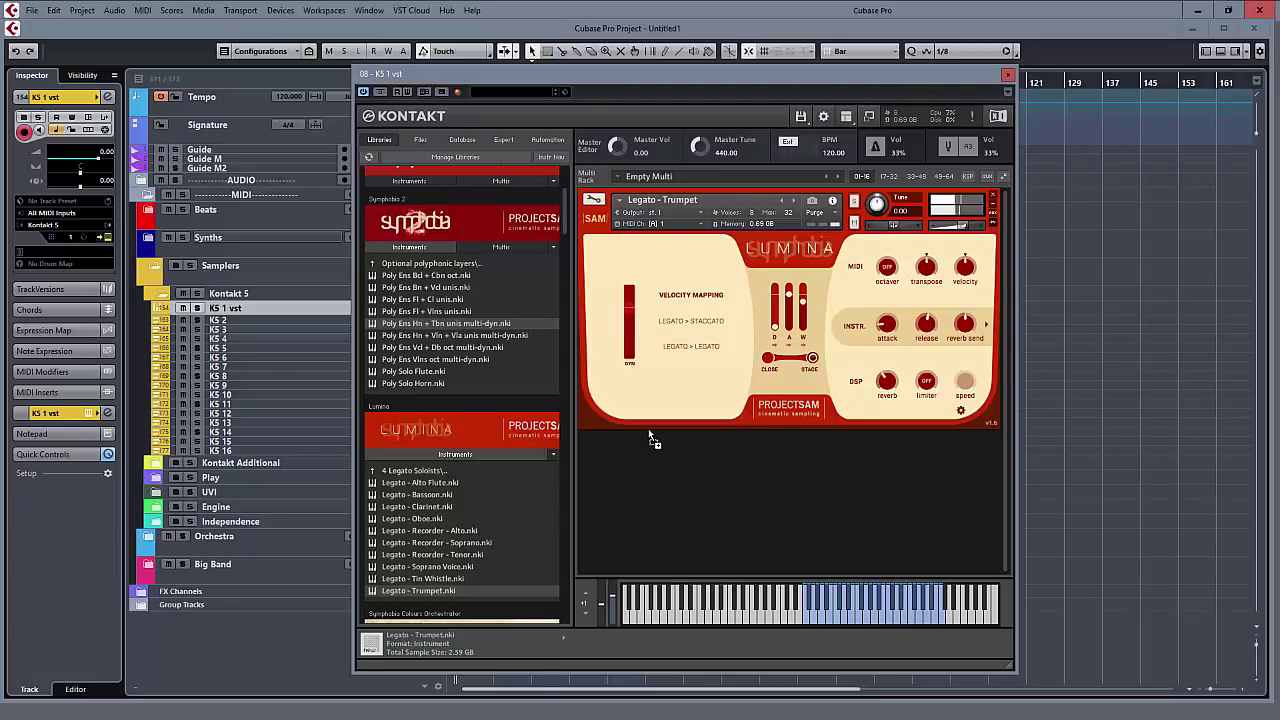
# Replace the Lumina trumpet with Legato - Soprano Voice, discarding changes
pyautogui.moveTo(462, 568); pyautogui.dragTo(750, 358)
pyautogui.click(636, 420)
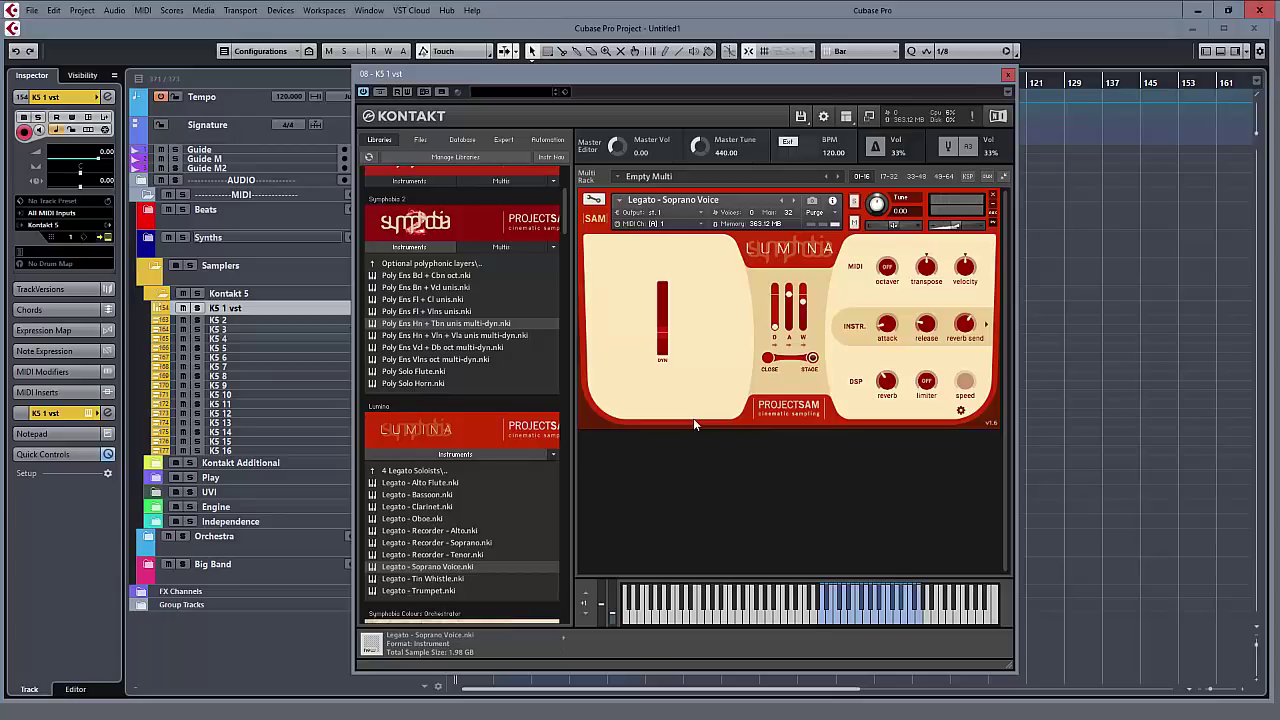
# Collapse the Lumina and Symphobia 2 listings and replace the soprano with 3 String Ensemble Short Notes from Symphobia's 2 String Section folder
pyautogui.click(470, 455)
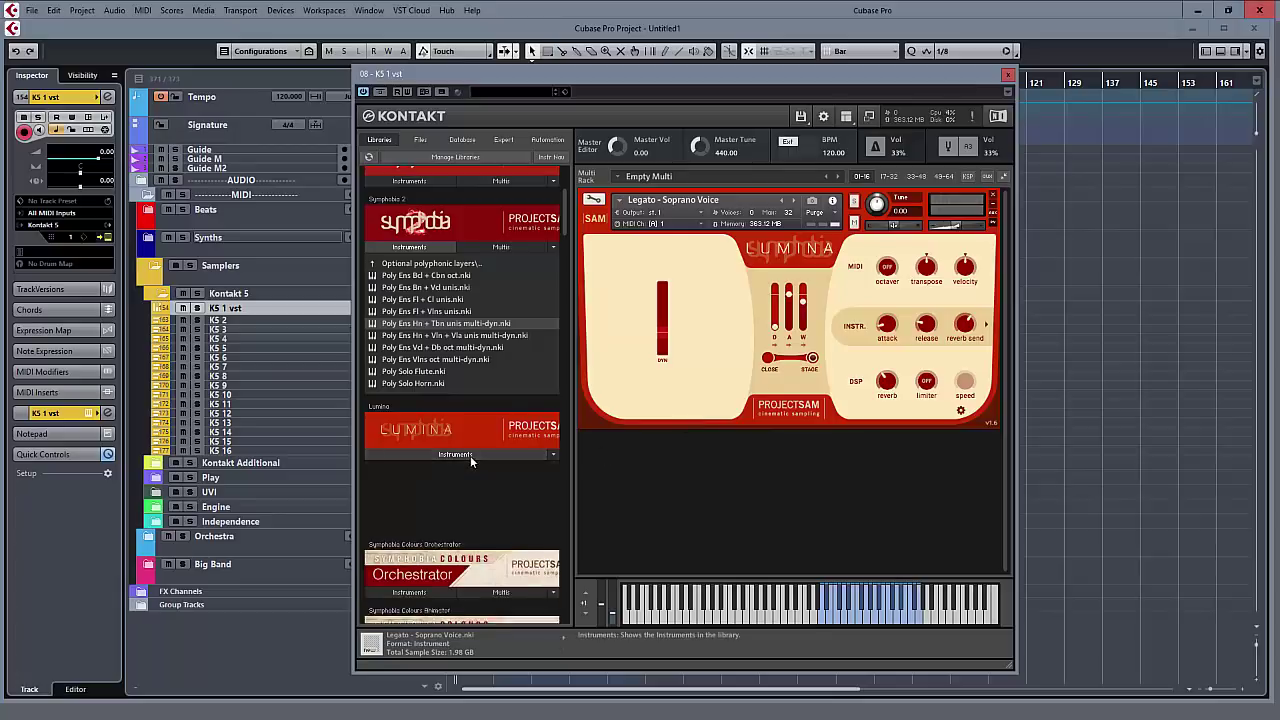
pyautogui.click(427, 249)
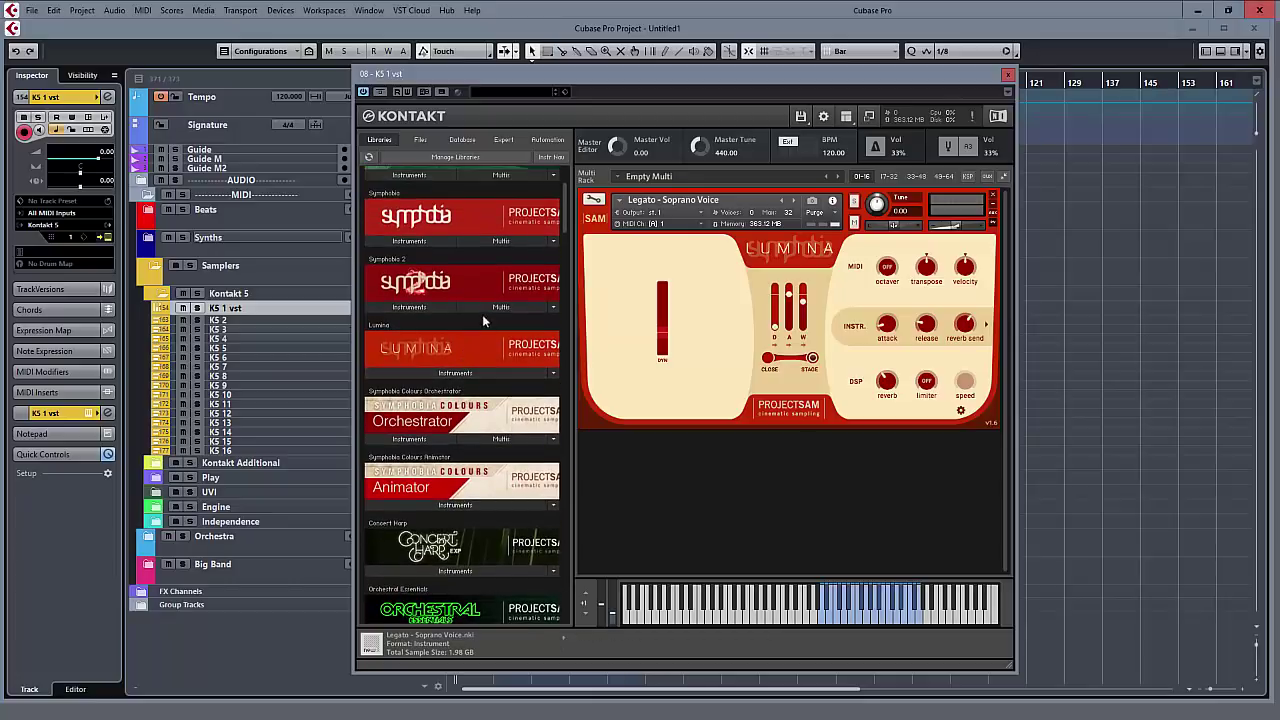
pyautogui.click(433, 245)
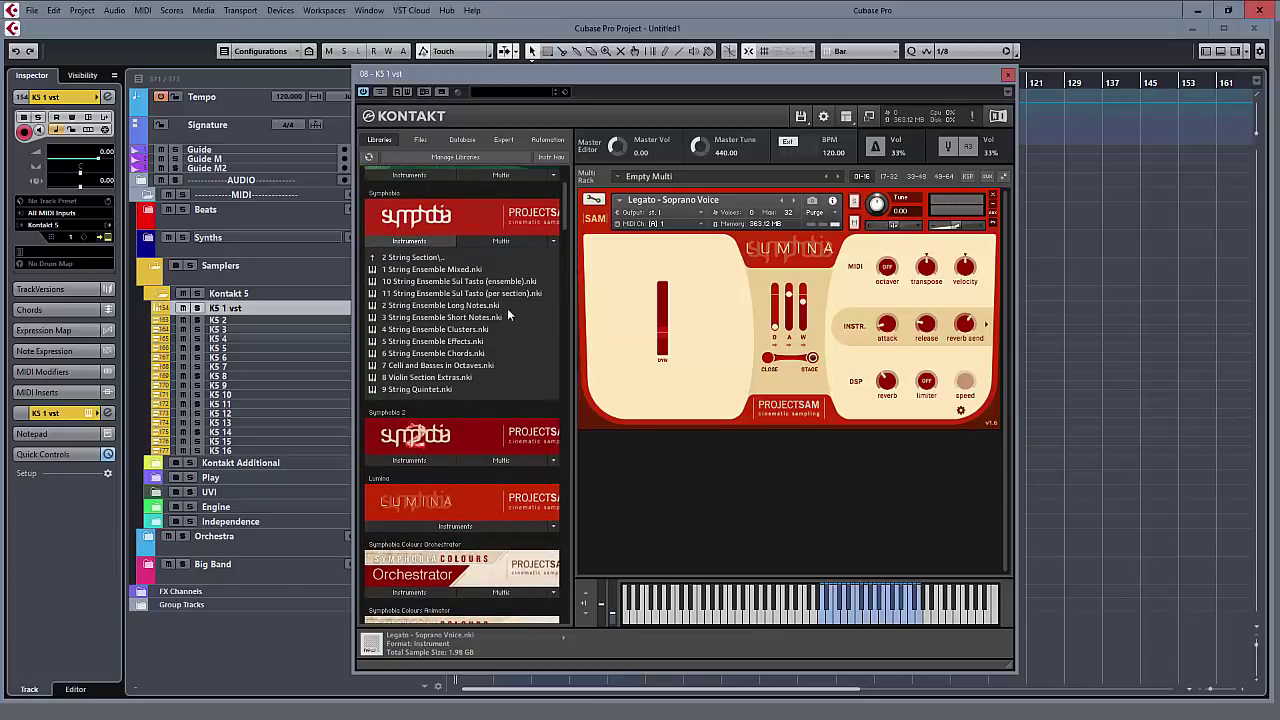
pyautogui.moveTo(478, 320); pyautogui.dragTo(700, 312)
pyautogui.press('Return')
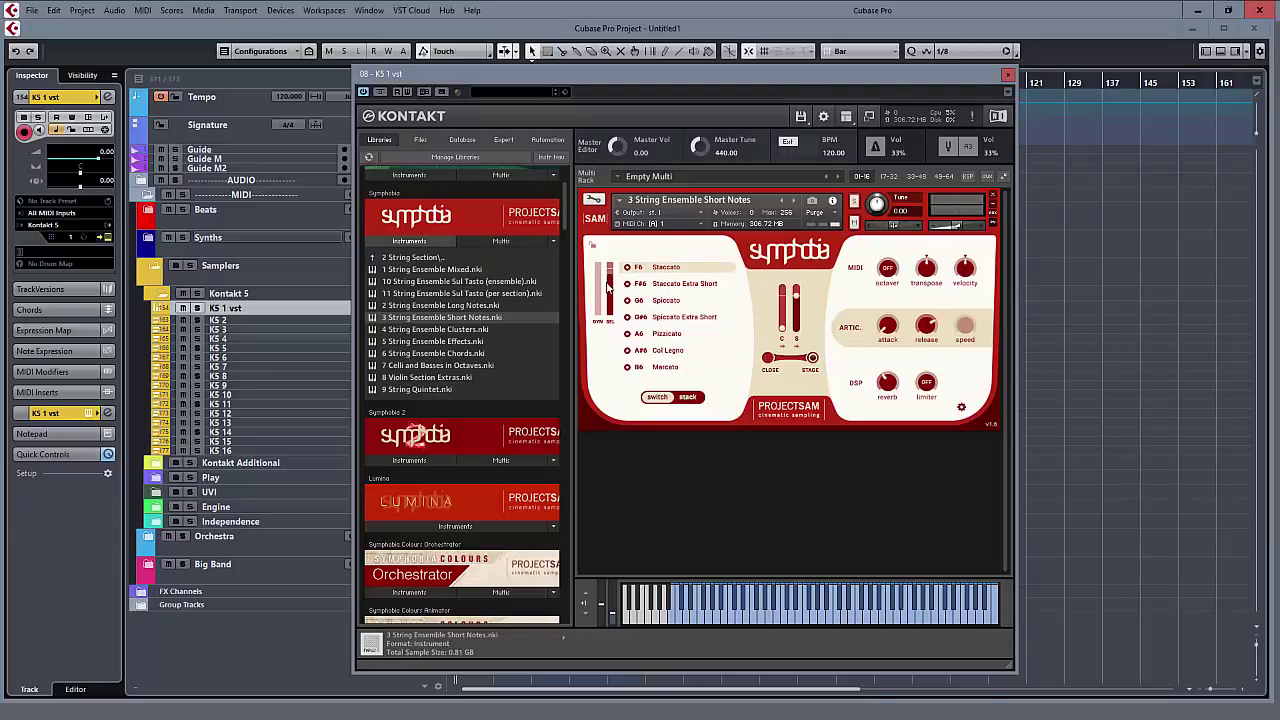
# Sweep the articulation selector of 3 String Ensemble Short Notes between Staccato and Marcato, ending on Staccato
pyautogui.moveTo(610, 274); pyautogui.dragTo(616, 384)
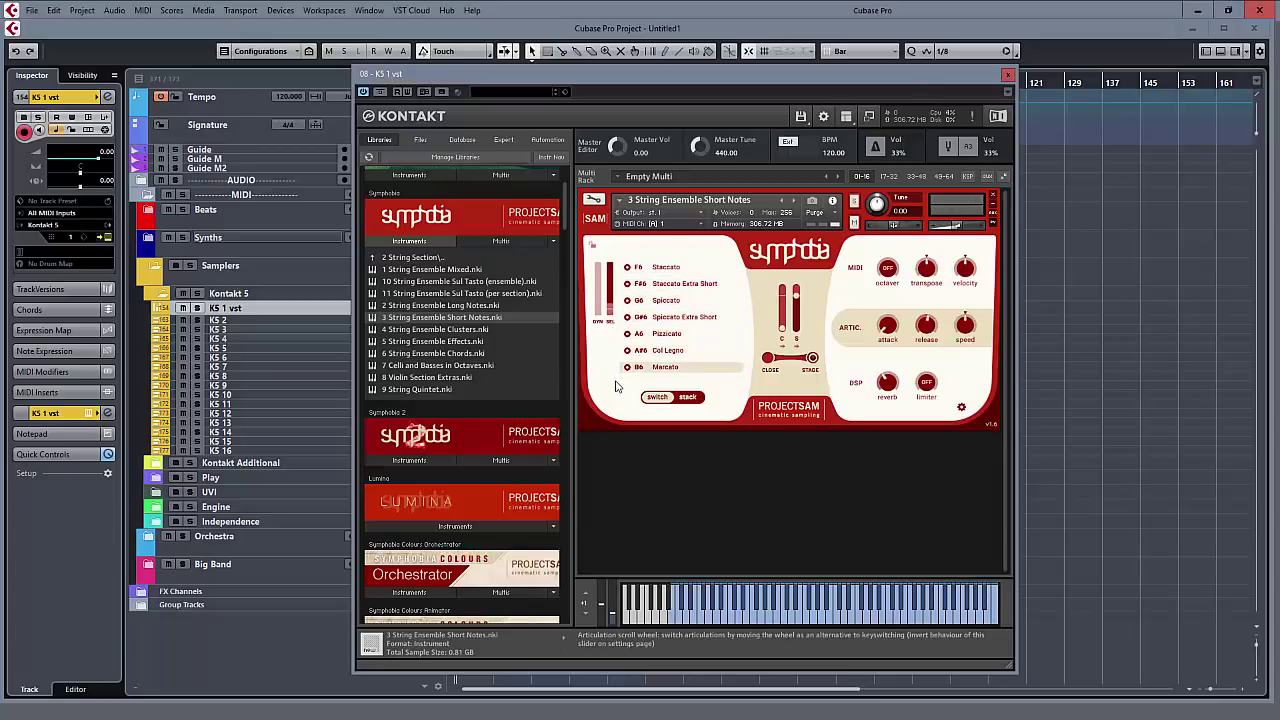
pyautogui.moveTo(612, 318); pyautogui.dragTo(614, 203)
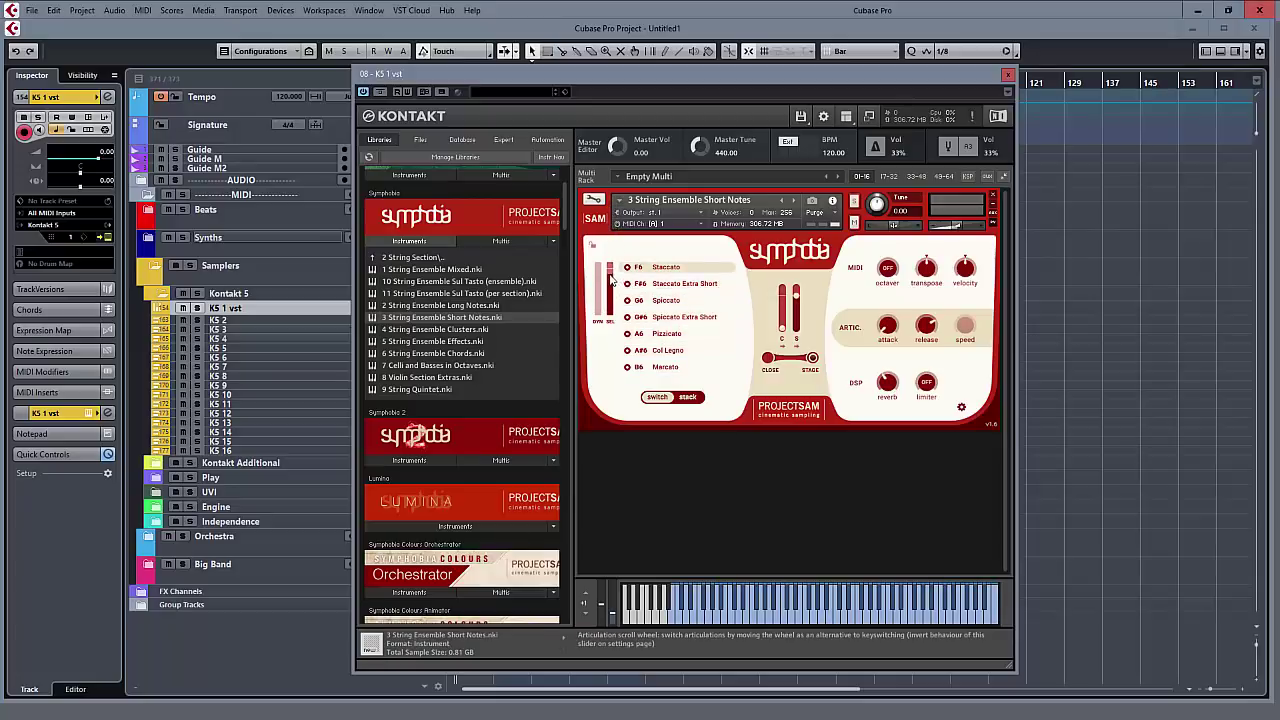
pyautogui.rightClick(611, 271)
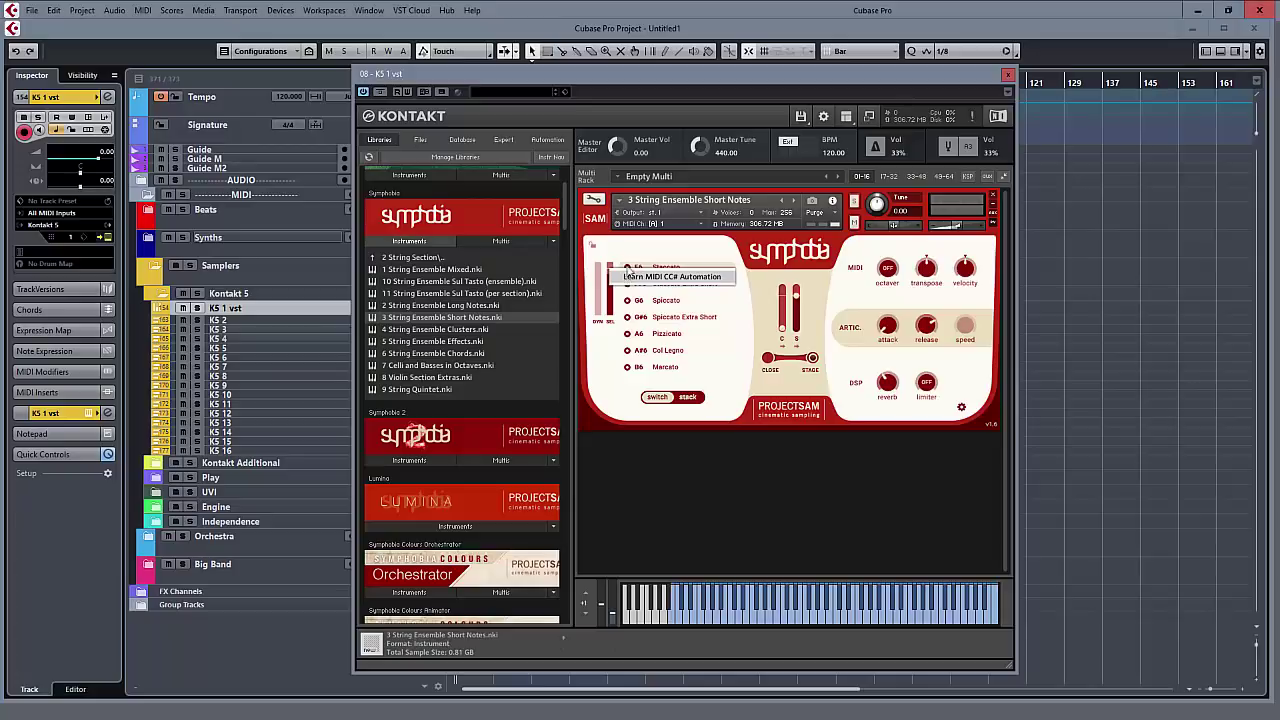
pyautogui.click(612, 272)
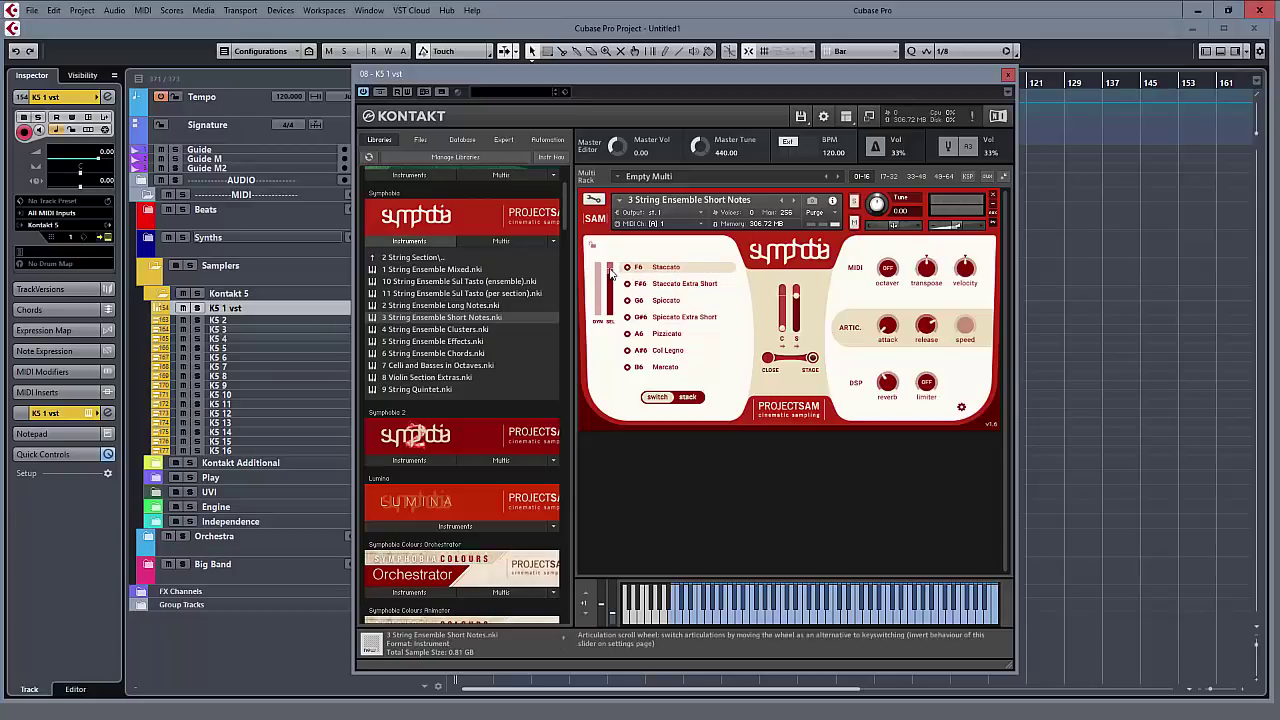
pyautogui.moveTo(612, 272); pyautogui.dragTo(622, 427)
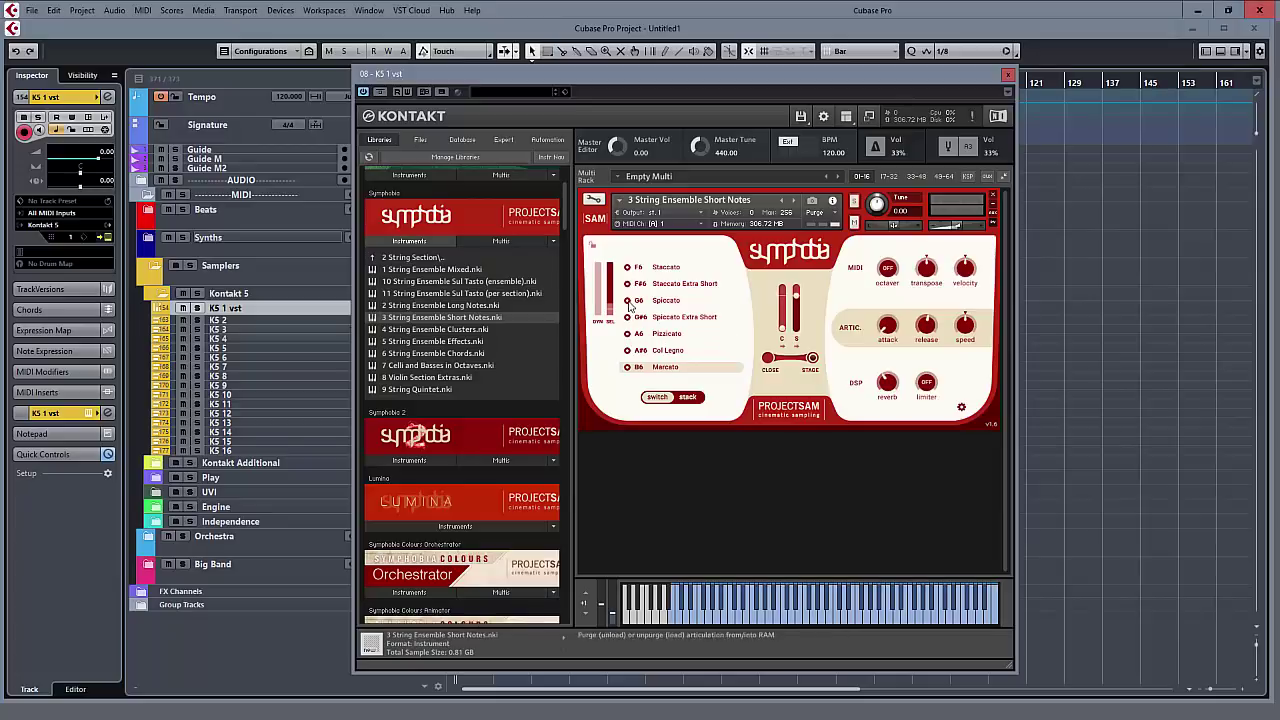
pyautogui.scroll(4, 612, 300)
pyautogui.scroll(2, 612, 250)
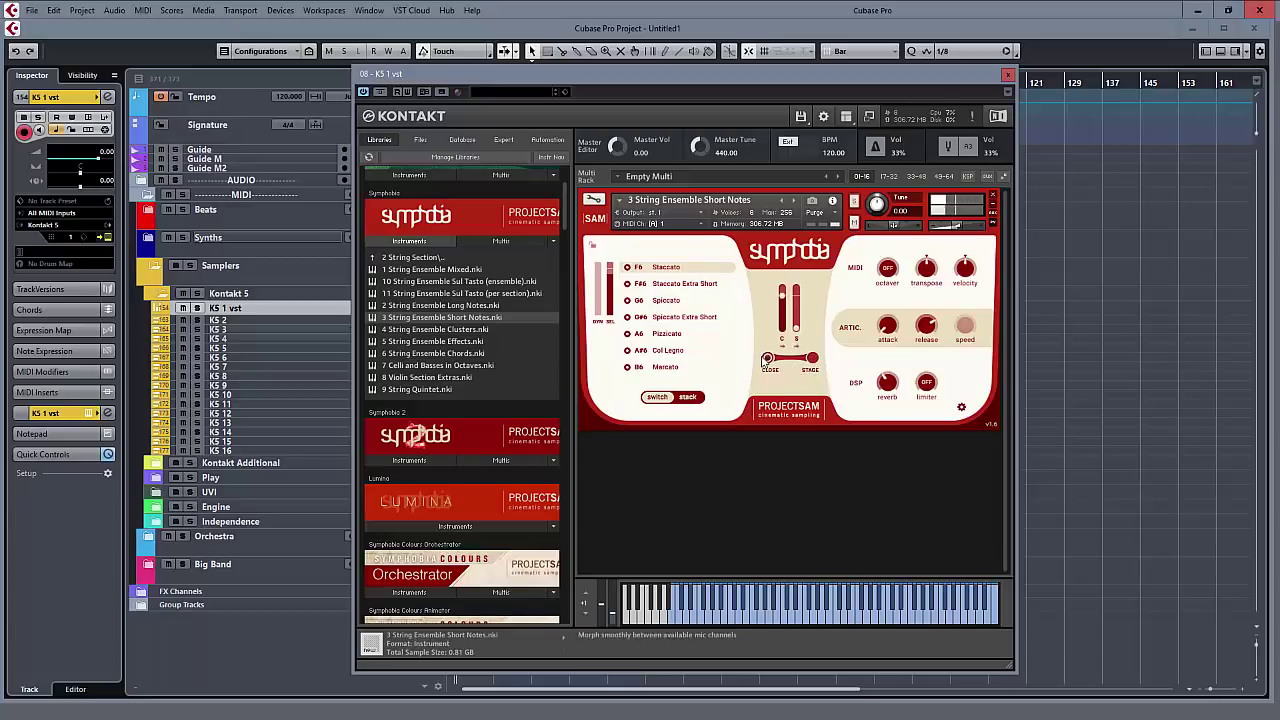
# Morph the string ensemble's microphone mix fully to Stage and check the Stage channel's output routing
pyautogui.moveTo(812, 358)
pyautogui.mouseDown()
pyautogui.moveTo(757, 363)
pyautogui.moveTo(818, 364)
pyautogui.mouseUp()
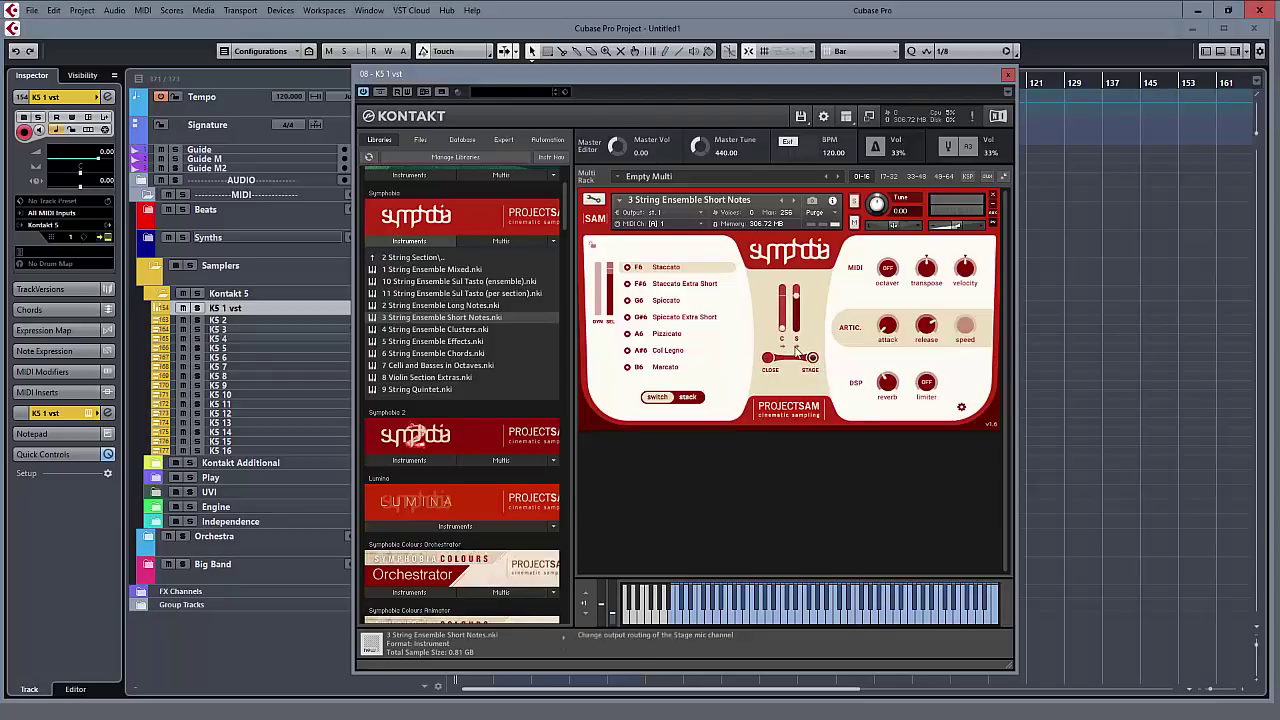
pyautogui.click(797, 352)
pyautogui.click(808, 336)
# In the instrument settings, switch round robin off and try different lock positions, up to stacking all round robins
pyautogui.click(962, 409)
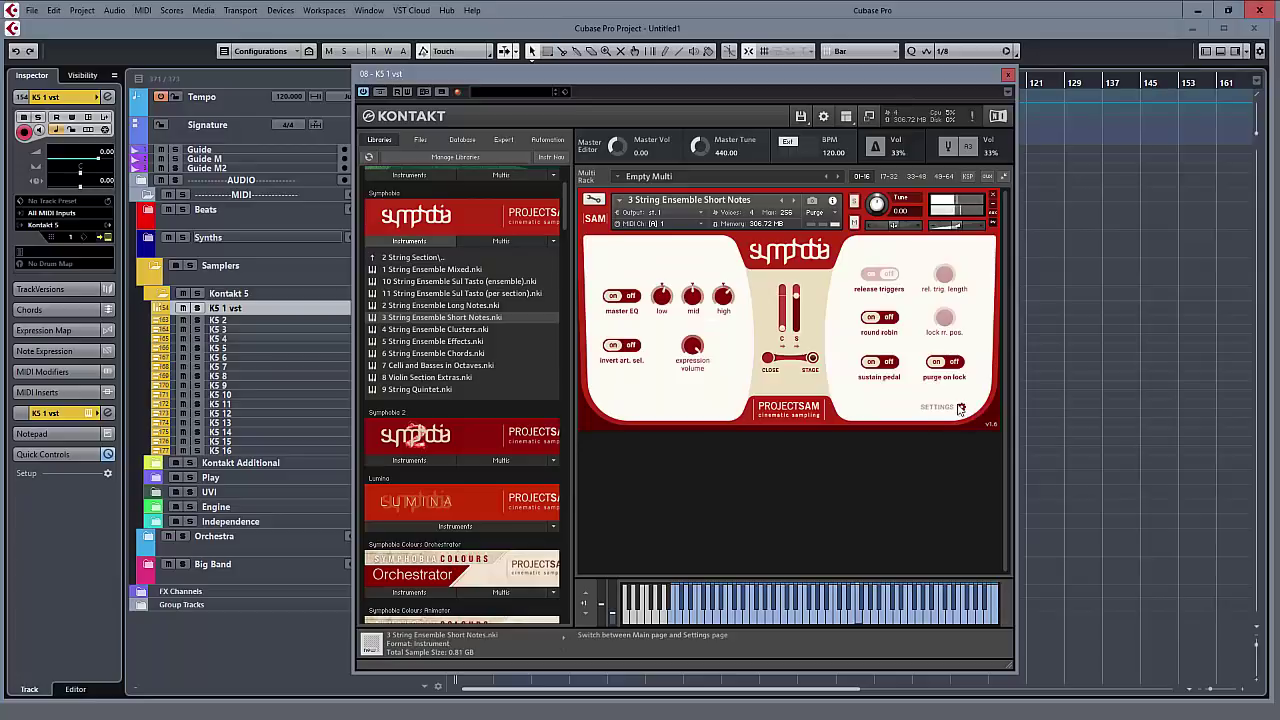
pyautogui.click(886, 322)
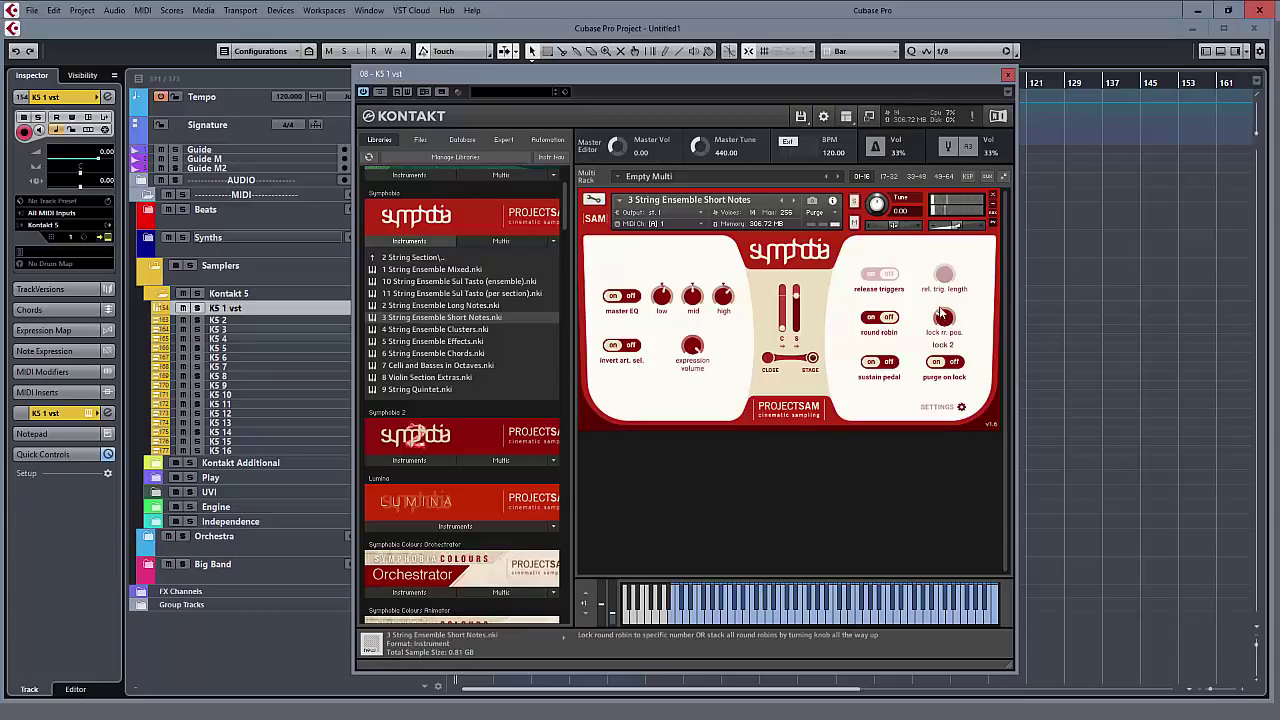
pyautogui.moveTo(940, 320)
pyautogui.moveTo(940, 320); pyautogui.dragTo(948, 338)
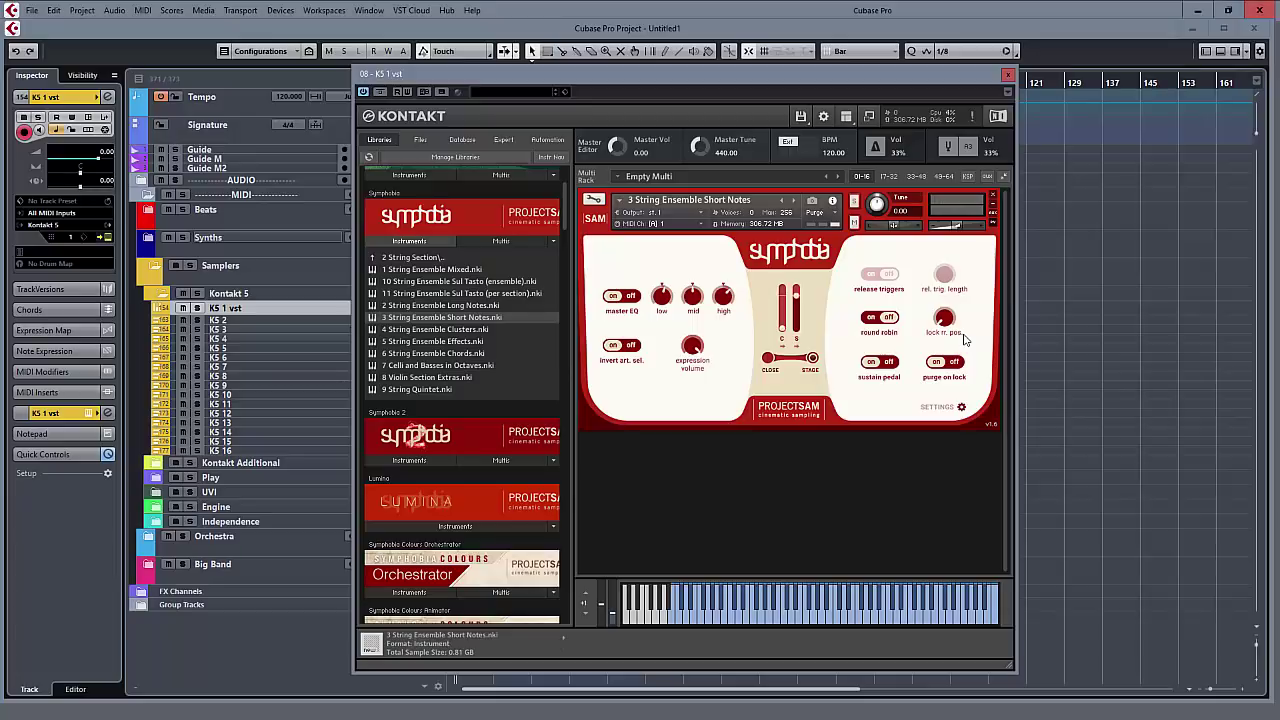
pyautogui.moveTo(944, 317)
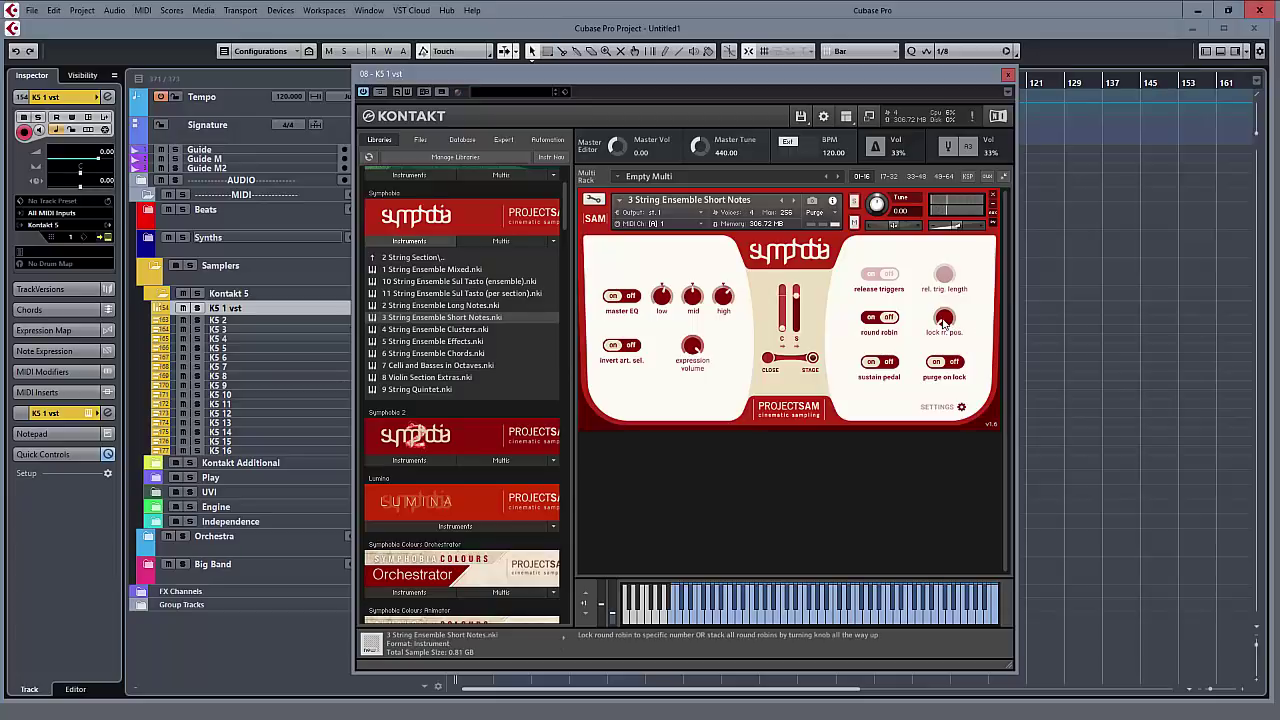
pyautogui.moveTo(944, 317); pyautogui.dragTo(953, 297)
pyautogui.moveTo(947, 316)
pyautogui.scroll(1, 945, 318)
pyautogui.scroll(1, 942, 322)
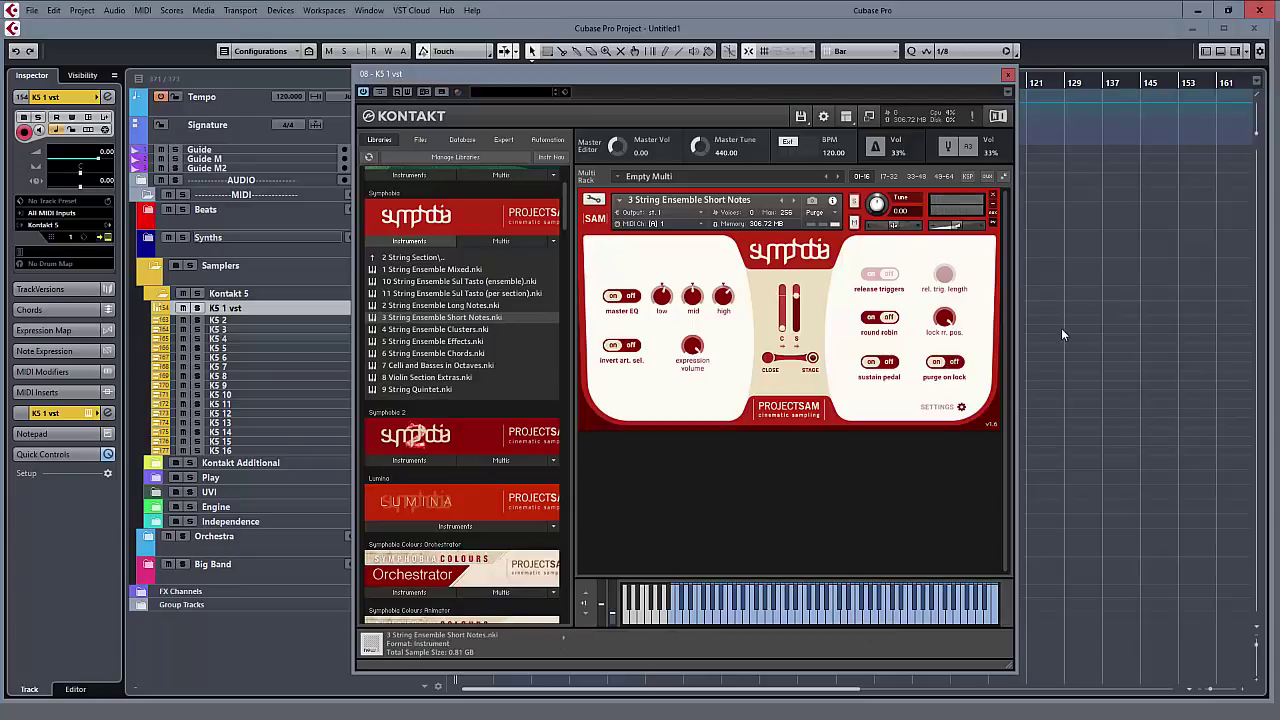
# Switch round robin back on and return to the instrument's main page
pyautogui.click(887, 320)
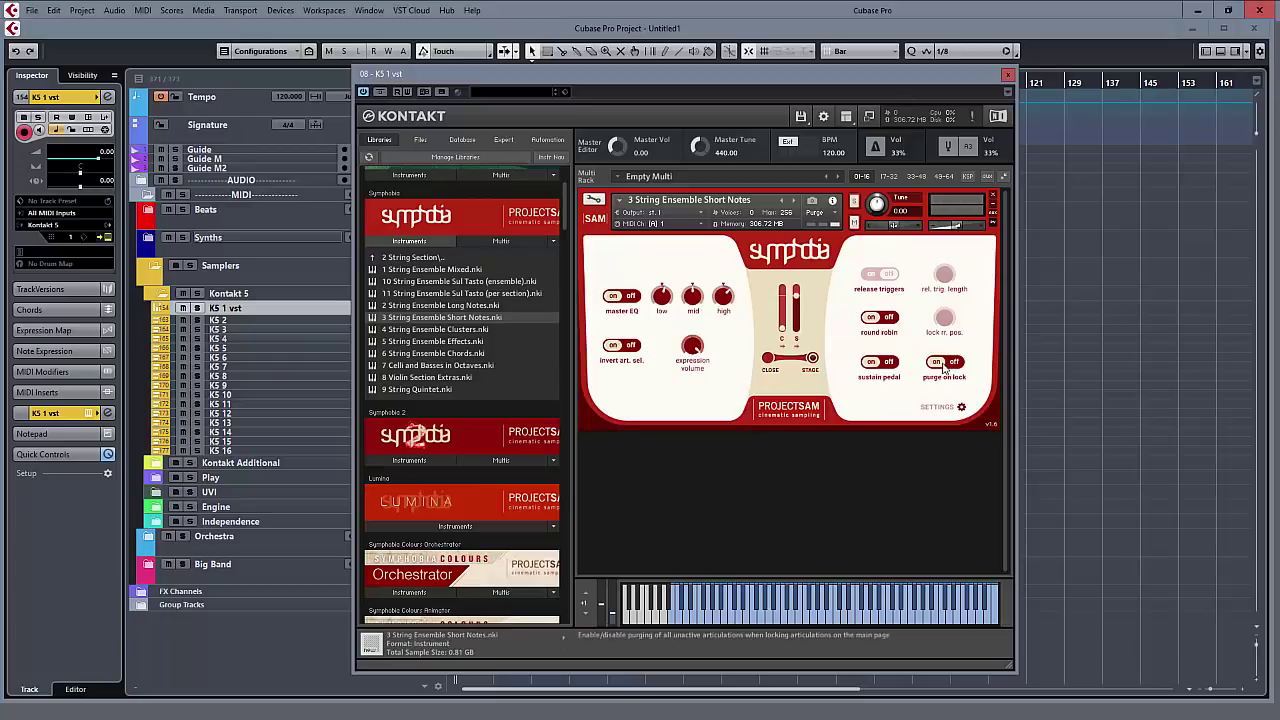
pyautogui.click(961, 407)
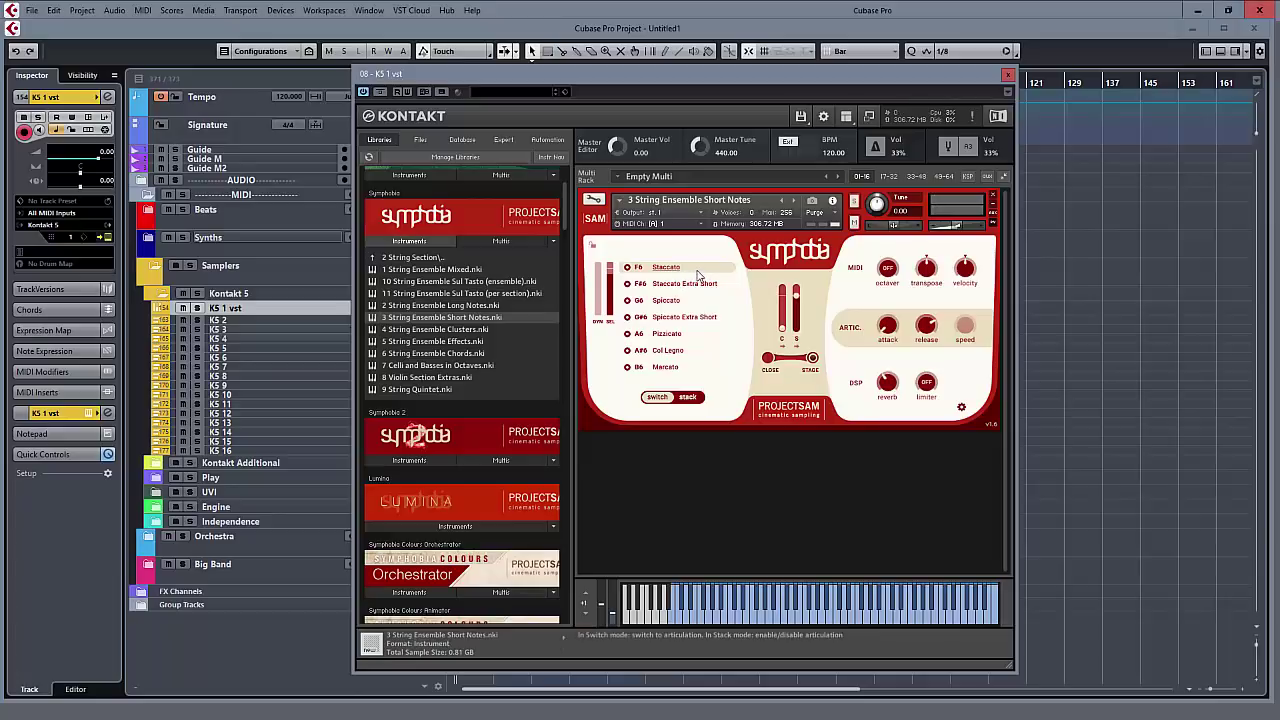
# Purge all articulations of 3 String Ensemble Short Notes from RAM except Spiccato, leaving Spiccato as the active one
pyautogui.click(627, 284)
pyautogui.click(628, 318)
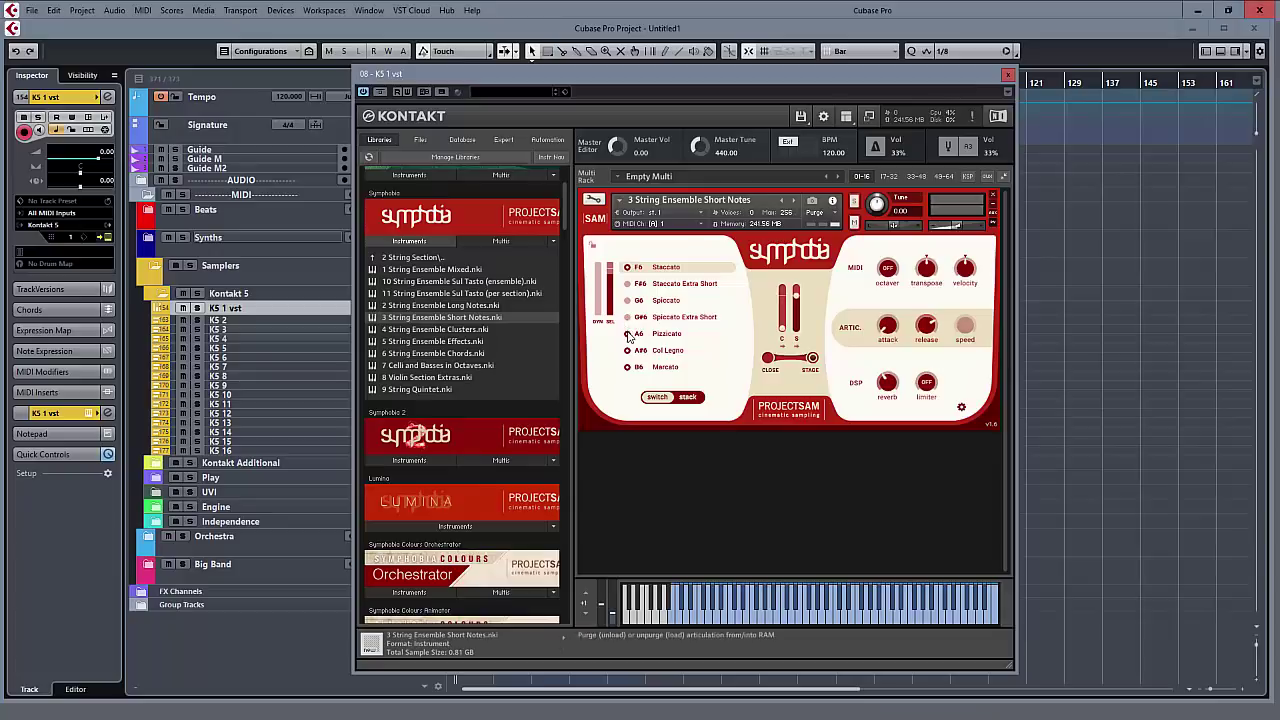
pyautogui.click(628, 350)
pyautogui.click(628, 367)
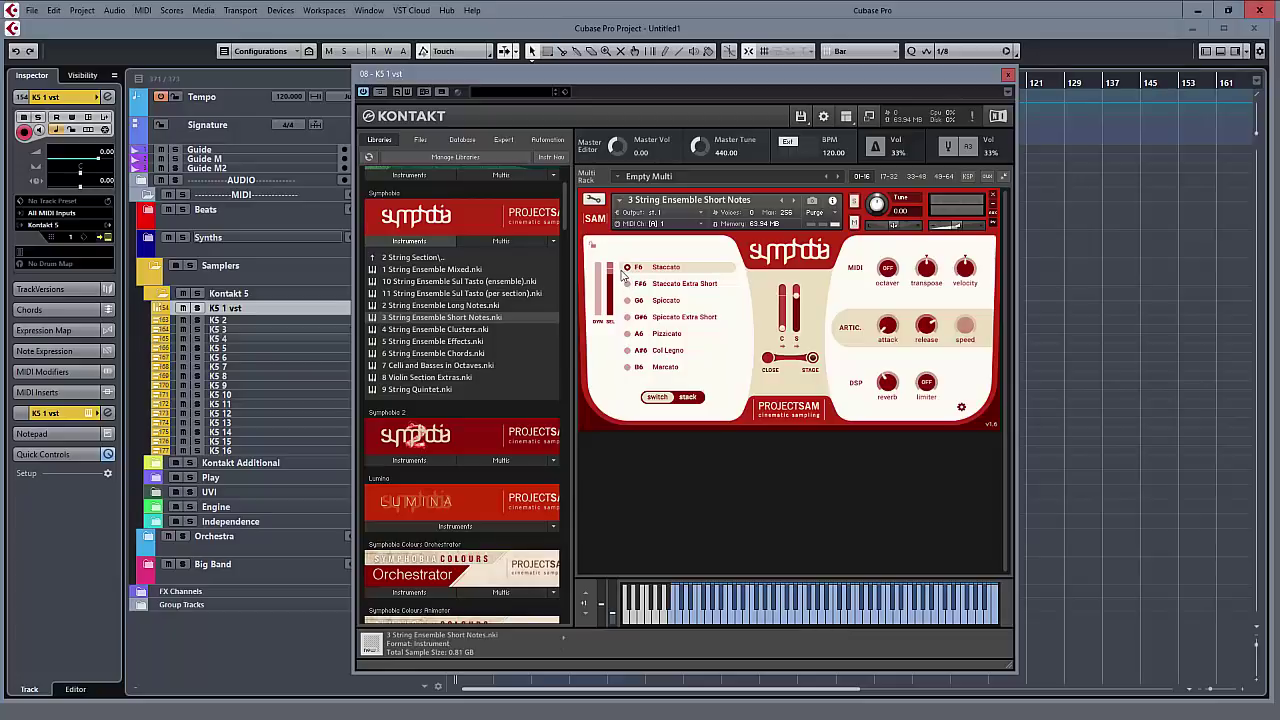
pyautogui.click(628, 300)
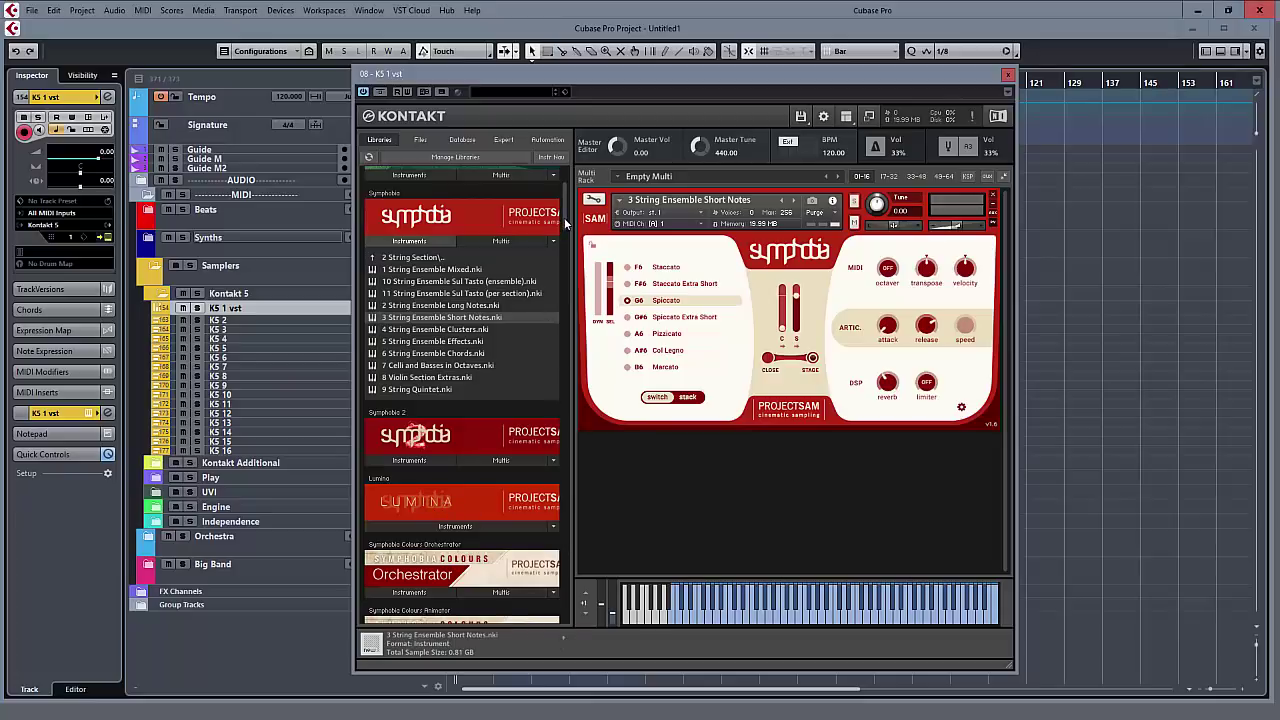
pyautogui.scroll(-1, 564, 220)
pyautogui.scroll(3, 565, 210)
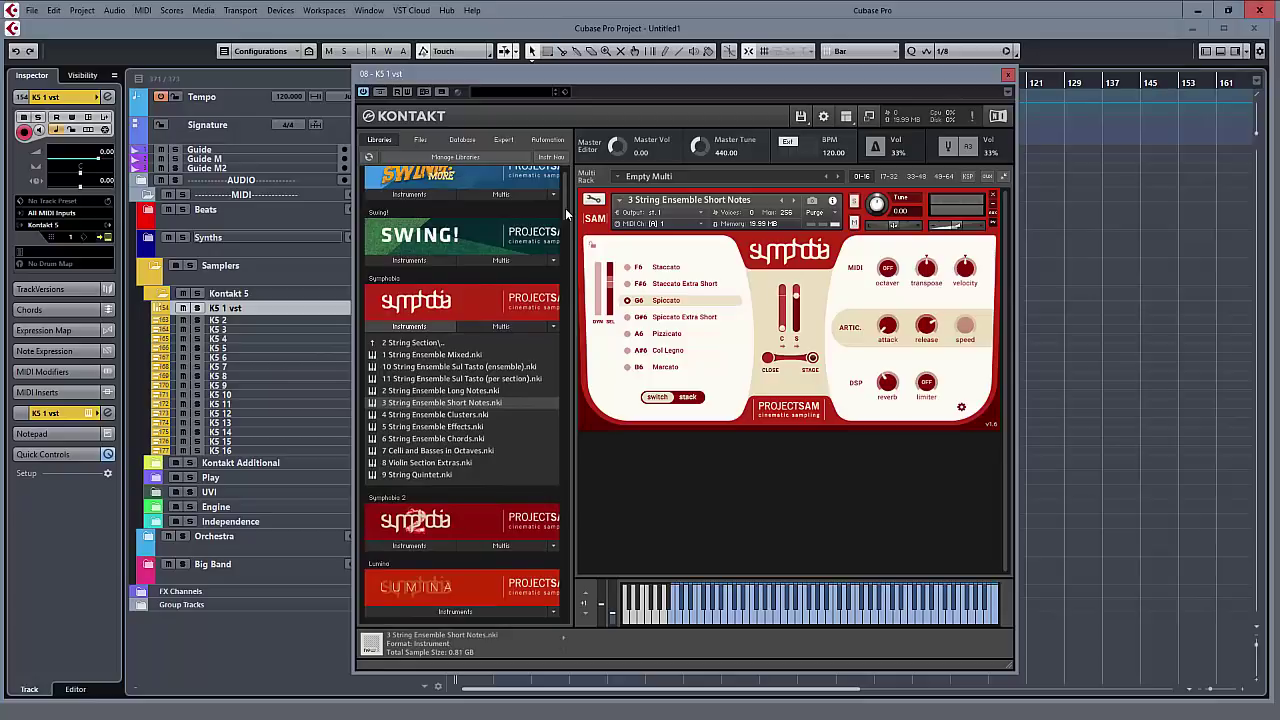
pyautogui.scroll(1, 565, 208)
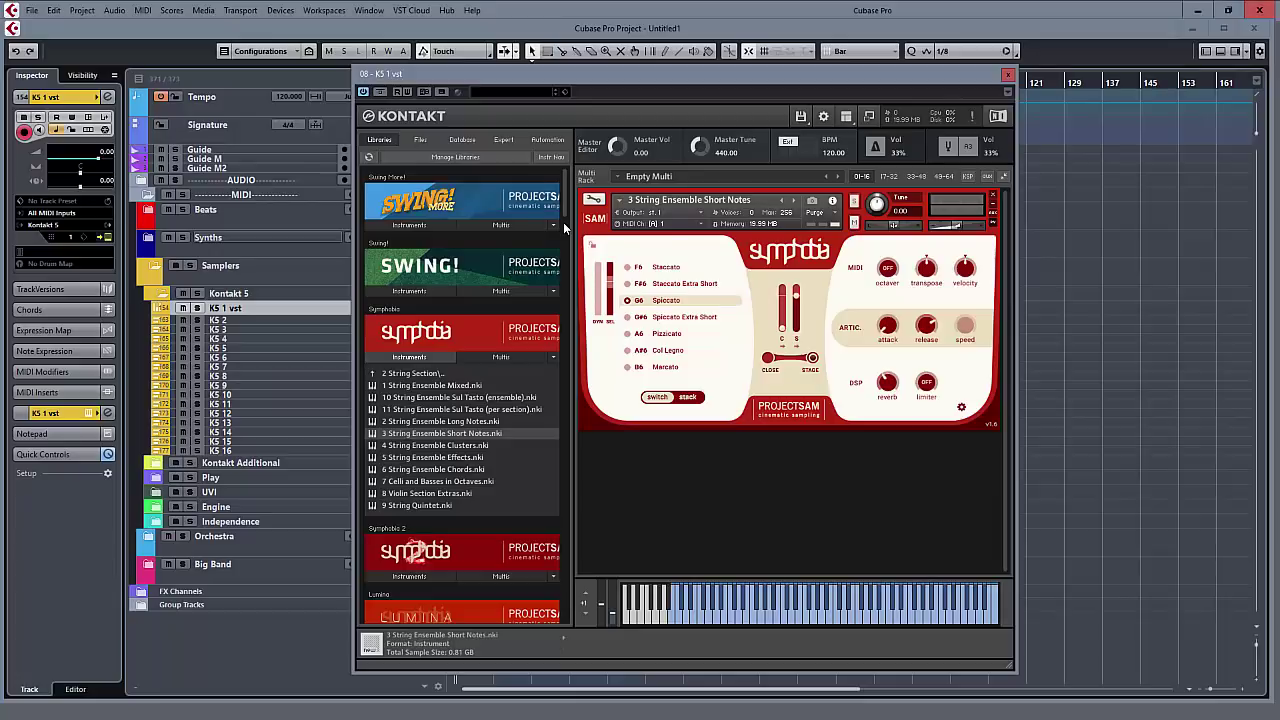
pyautogui.scroll(-1, 565, 222)
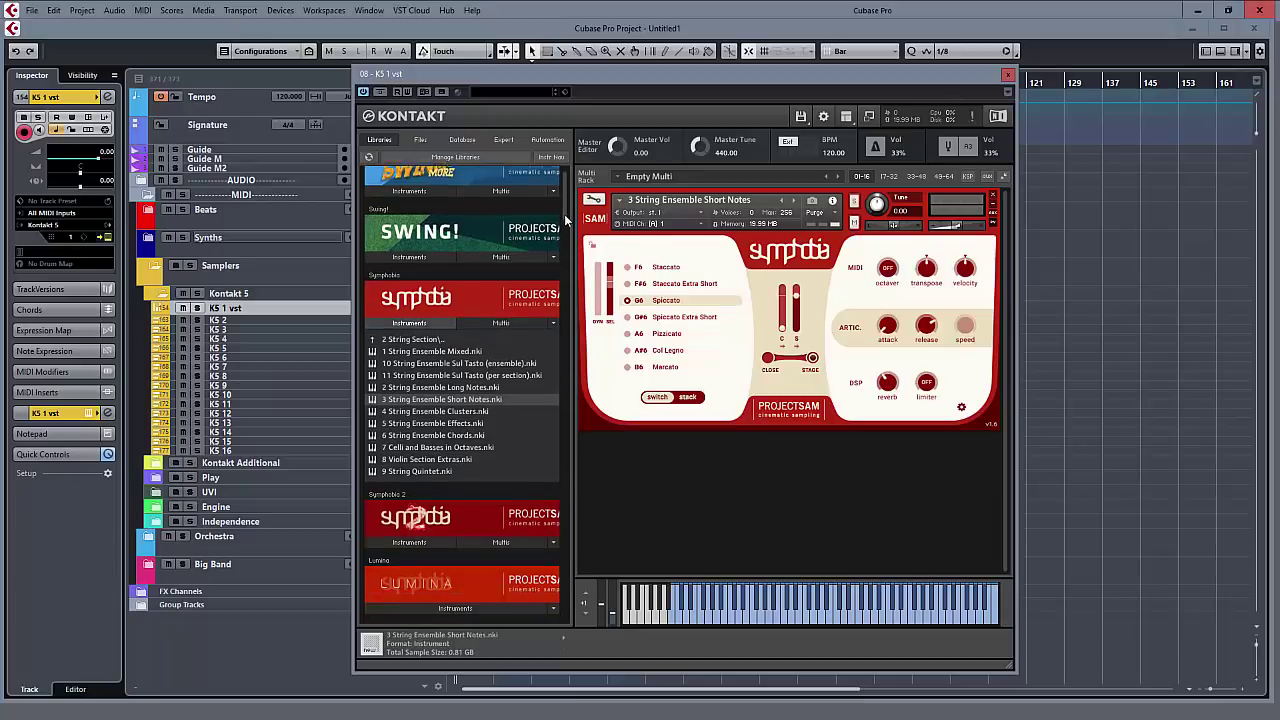
pyautogui.scroll(-1, 565, 222)
pyautogui.scroll(1, 568, 215)
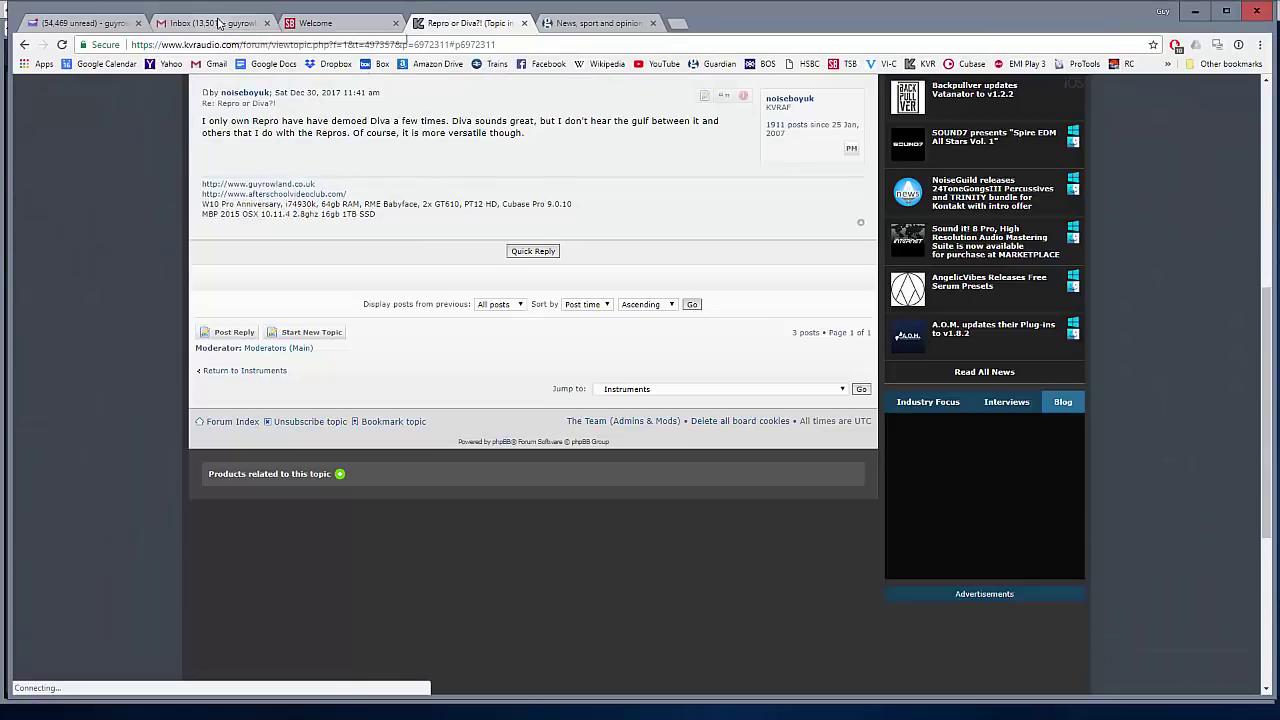
# Switch to The Sound Board's welcome page in Chrome and look through its featured discussion topics
pyautogui.click(312, 25)
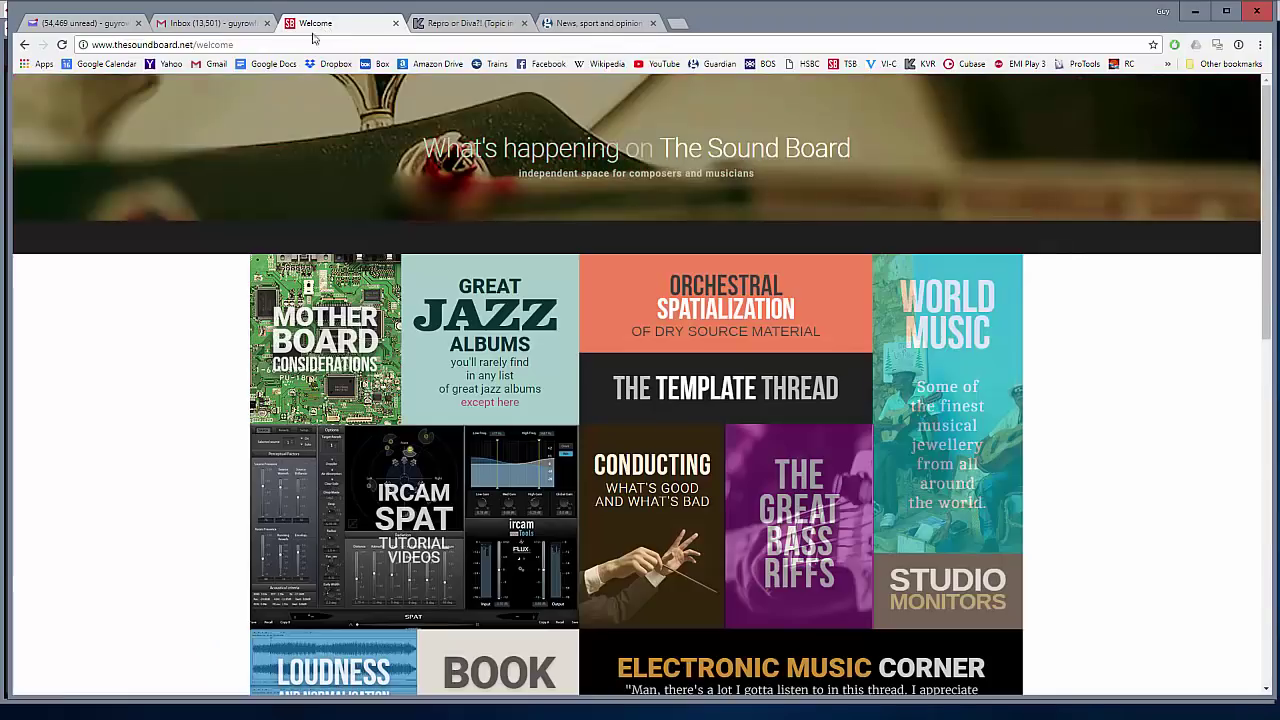
pyautogui.scroll(-2, 218, 357)
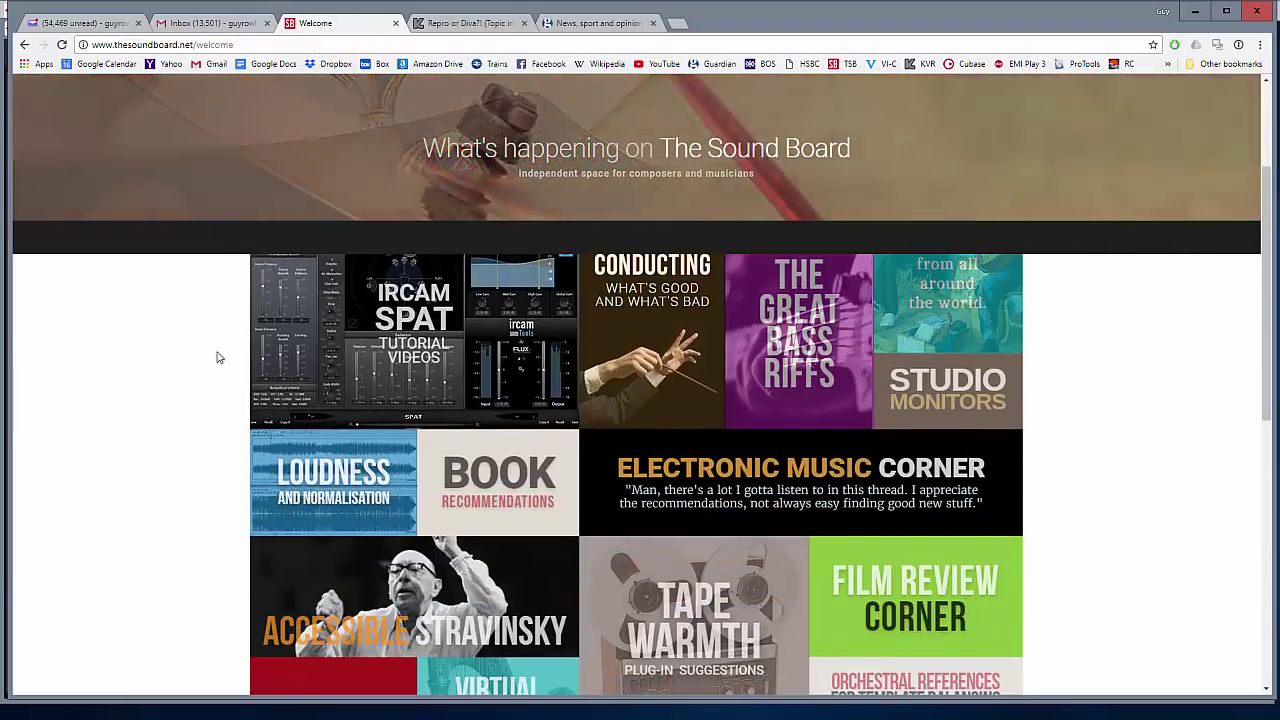
pyautogui.scroll(-4, 218, 357)
pyautogui.scroll(6, 218, 357)
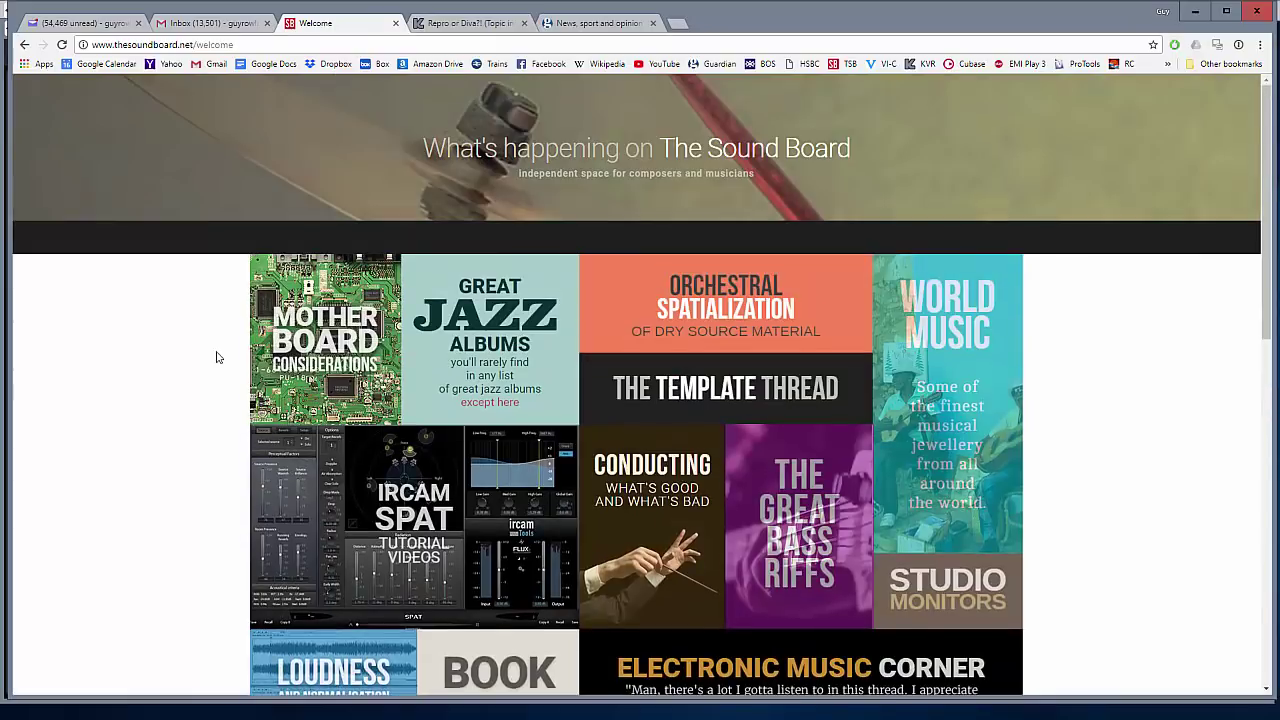
pyautogui.scroll(-4, 216, 357)
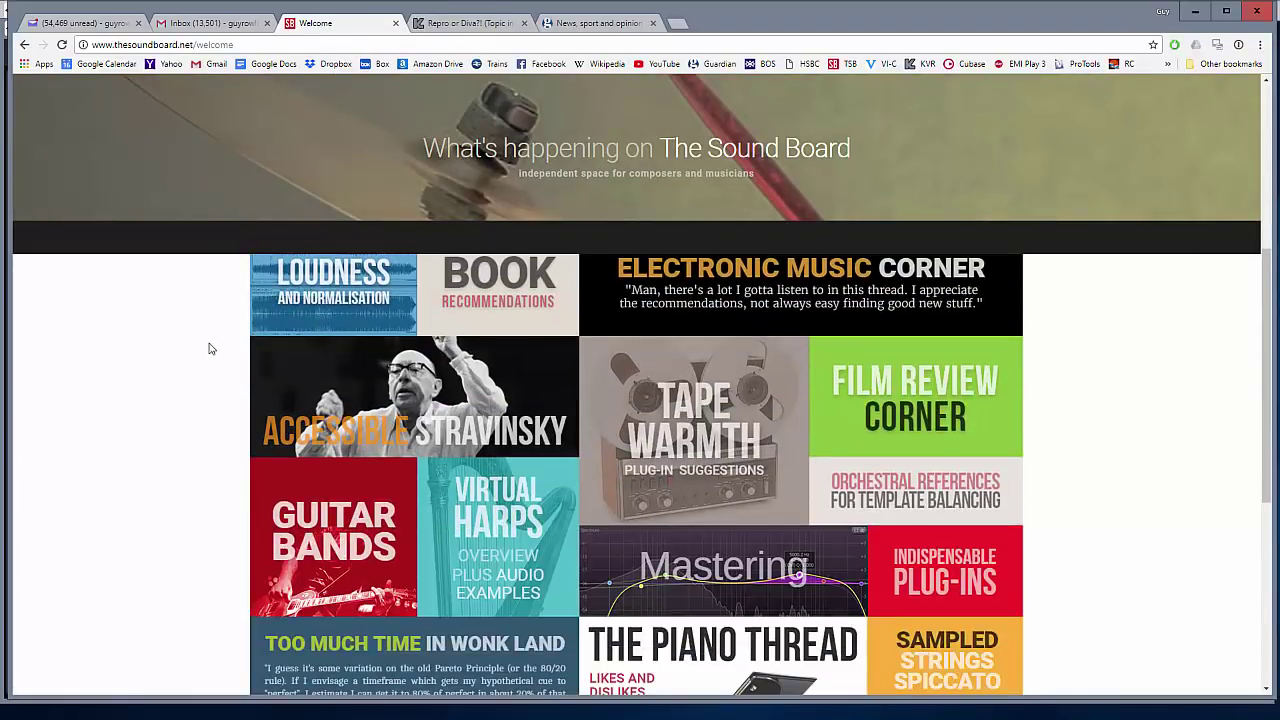
pyautogui.scroll(-1, 210, 348)
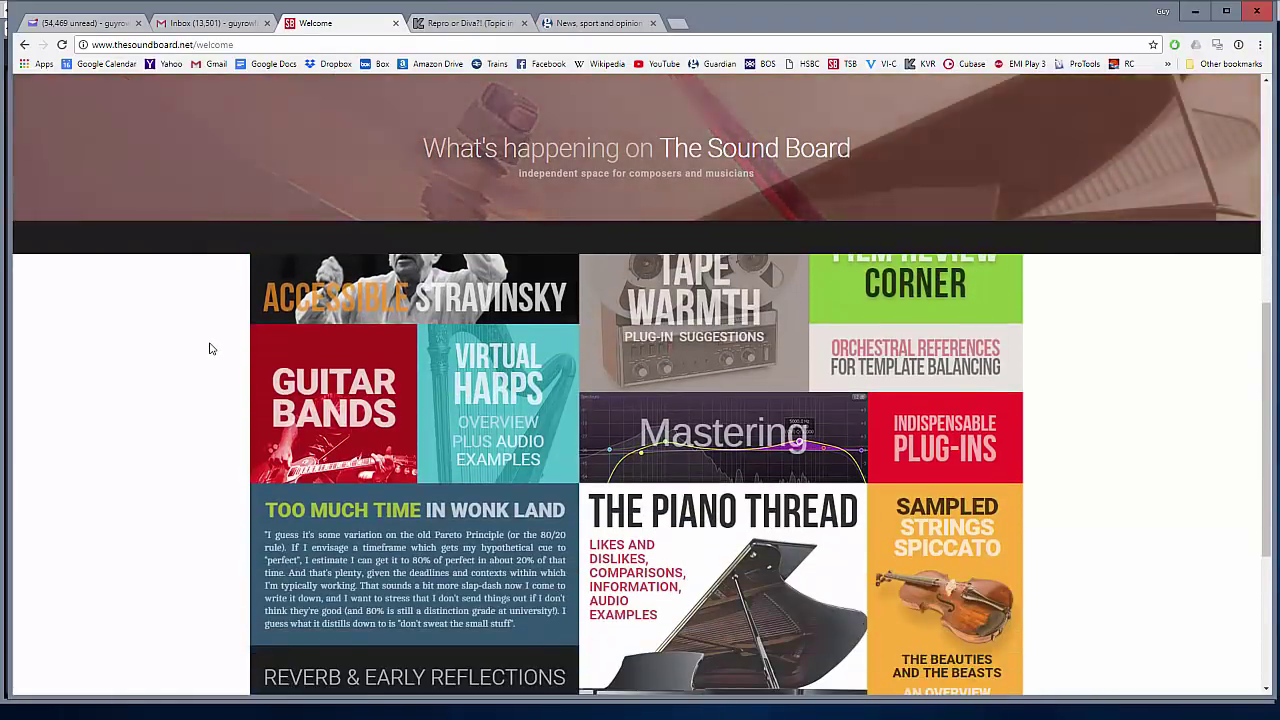
pyautogui.scroll(-1, 210, 350)
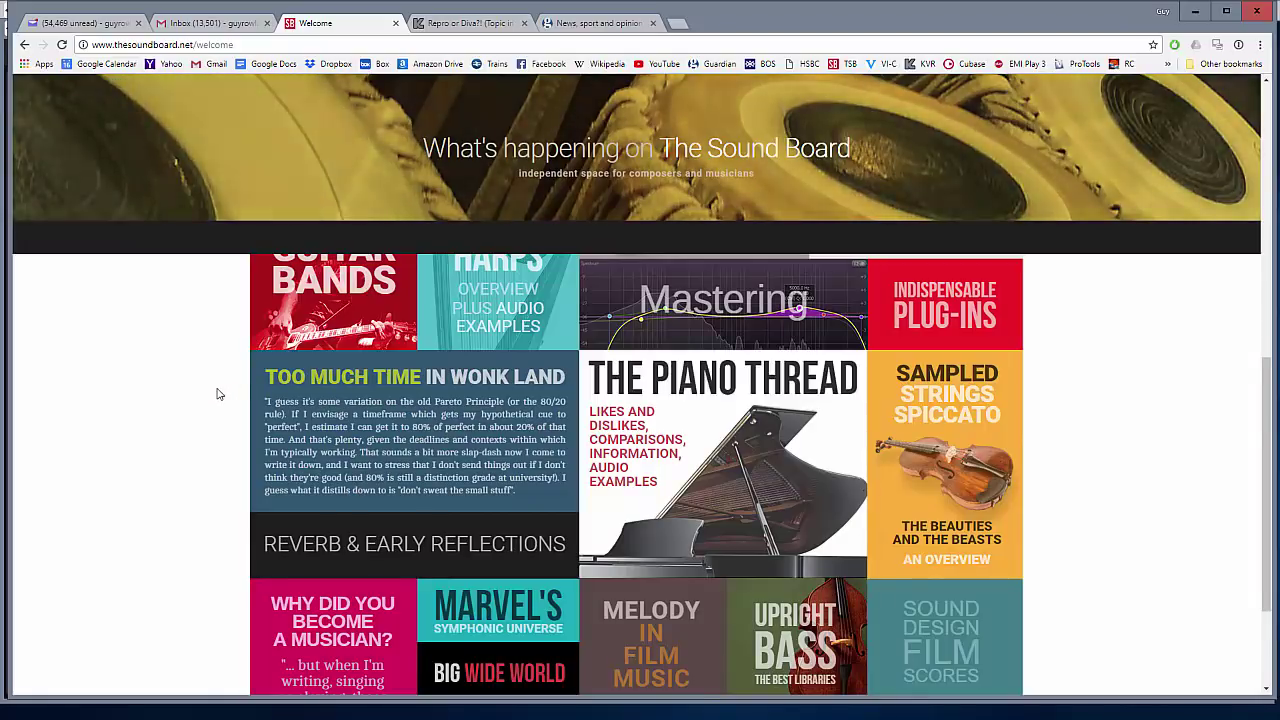
pyautogui.scroll(2, 218, 394)
pyautogui.scroll(-5, 218, 394)
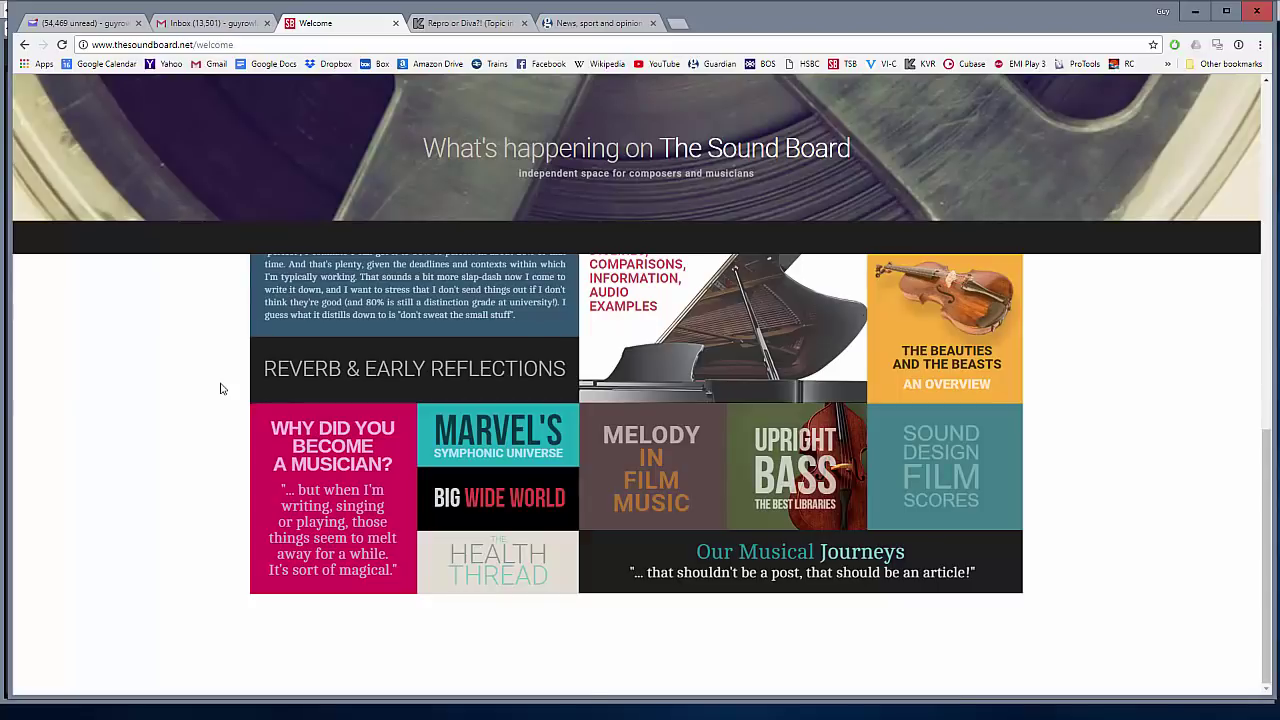
pyautogui.scroll(4, 448, 540)
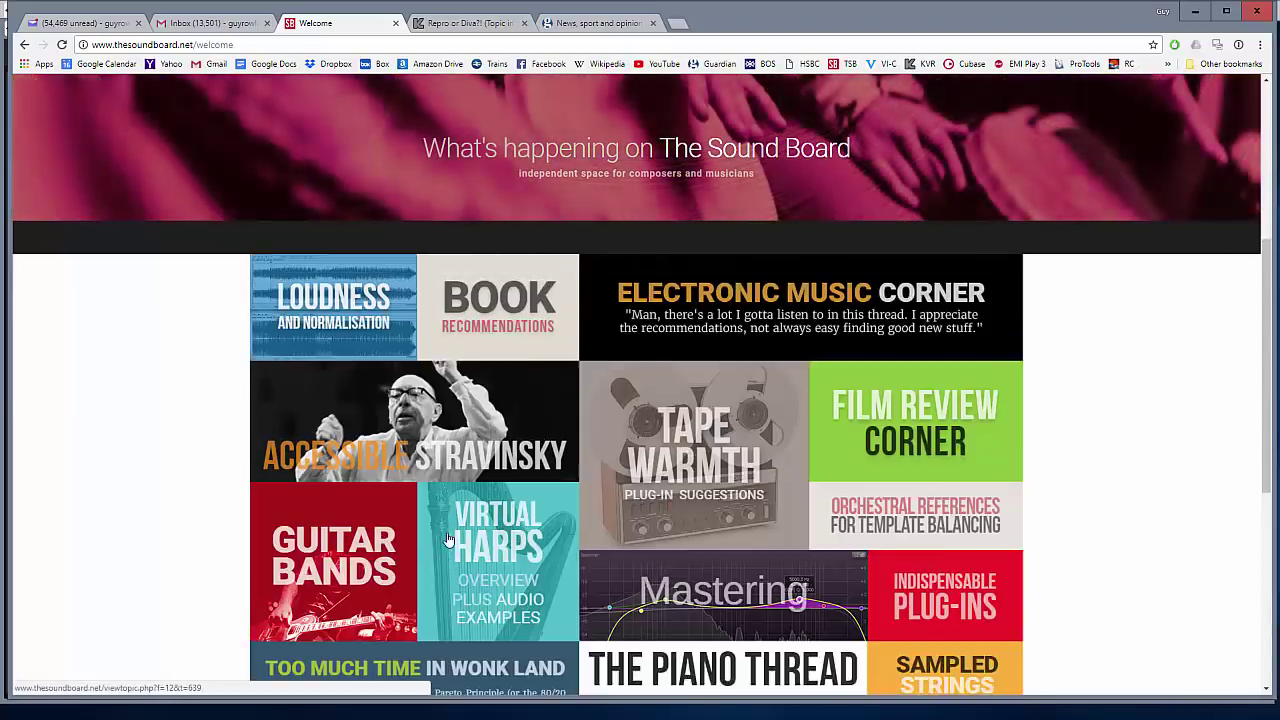
pyautogui.scroll(4, 448, 540)
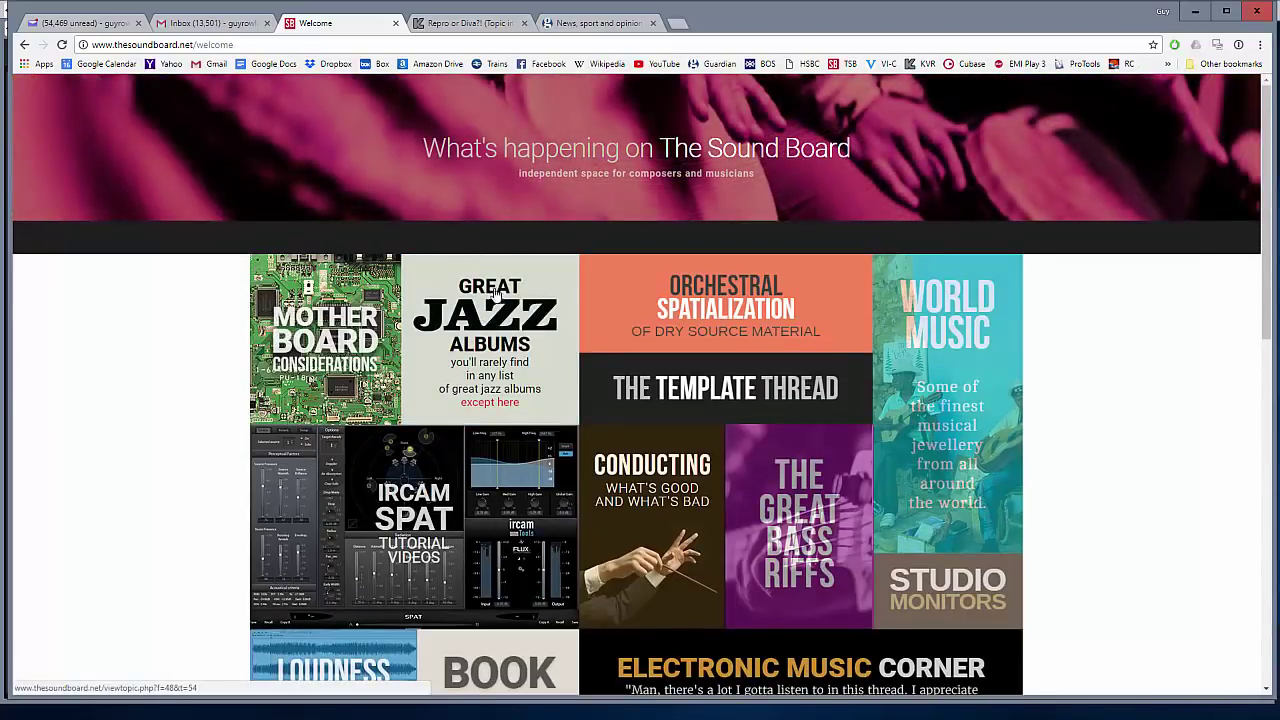
# Return to The Sound Board's Active topics page and look through the list of recent threads
pyautogui.click(25, 45)
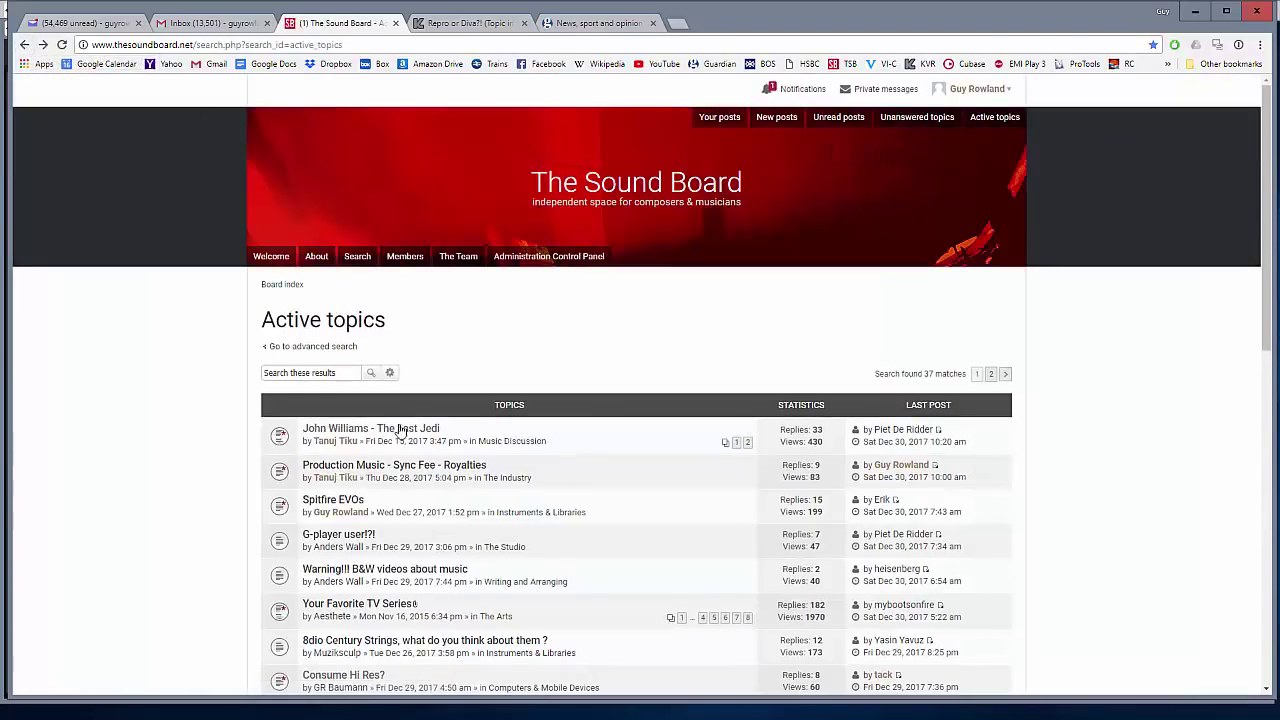
pyautogui.scroll(-5, 430, 420)
pyautogui.scroll(5, 480, 400)
pyautogui.scroll(-1, 487, 343)
pyautogui.scroll(1, 487, 343)
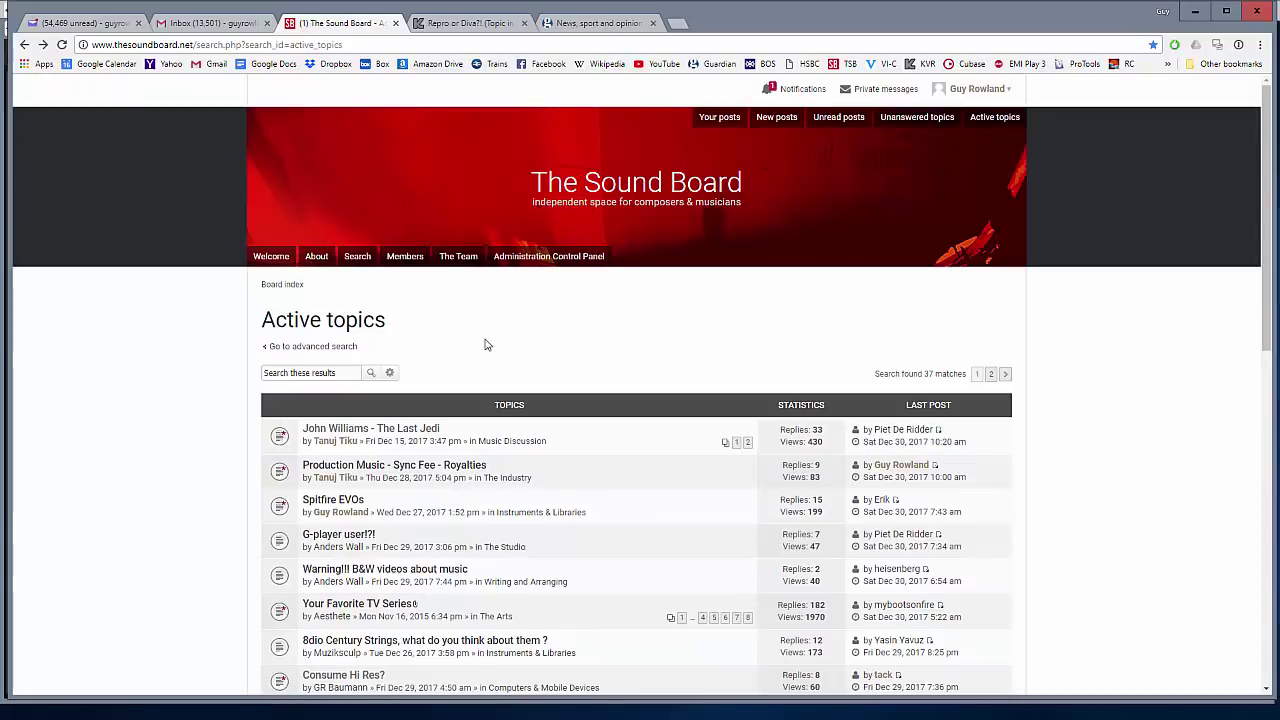